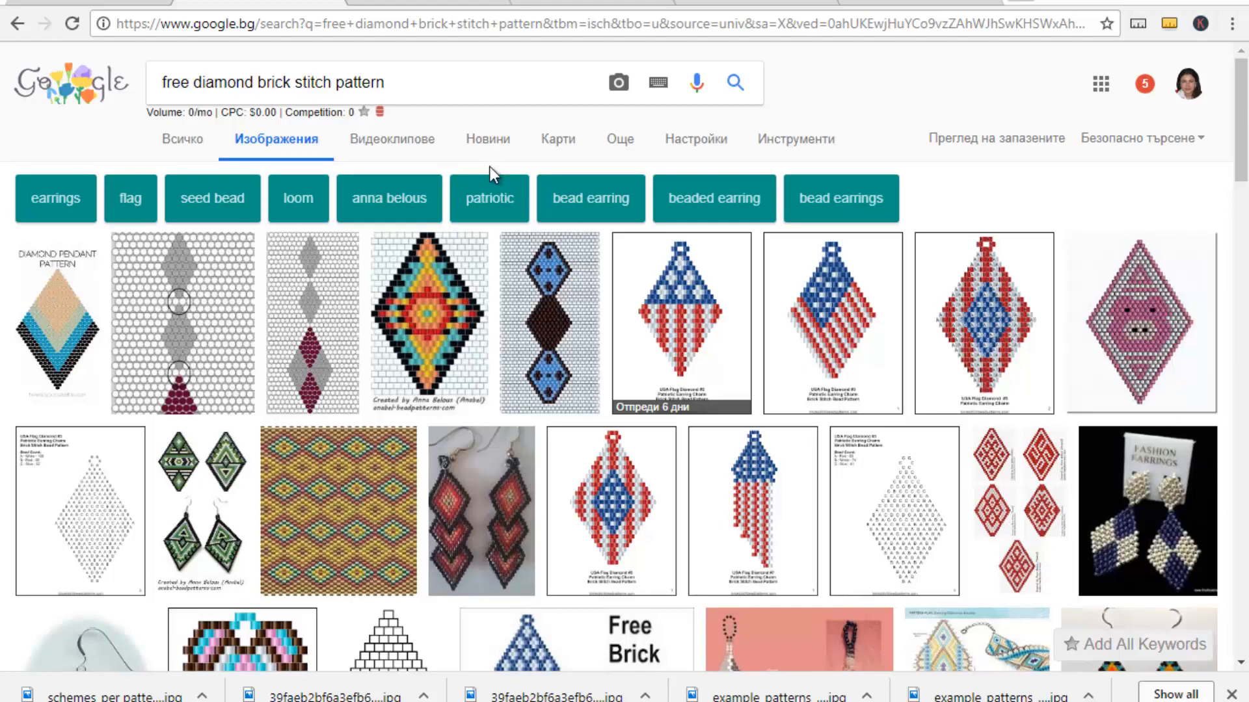
Find the blank diamond brick stitch pattern in the image results and examine its enlarged preview and image options
scroll(643, 318, down, 7)
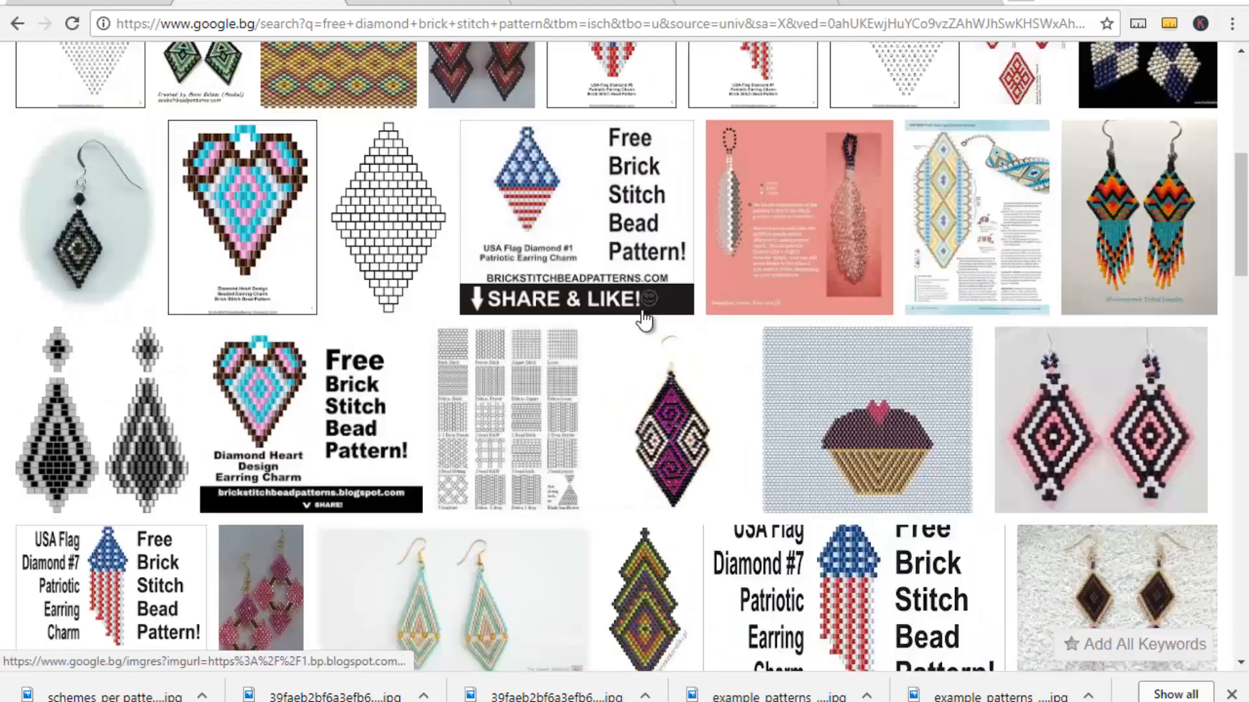
click(394, 220)
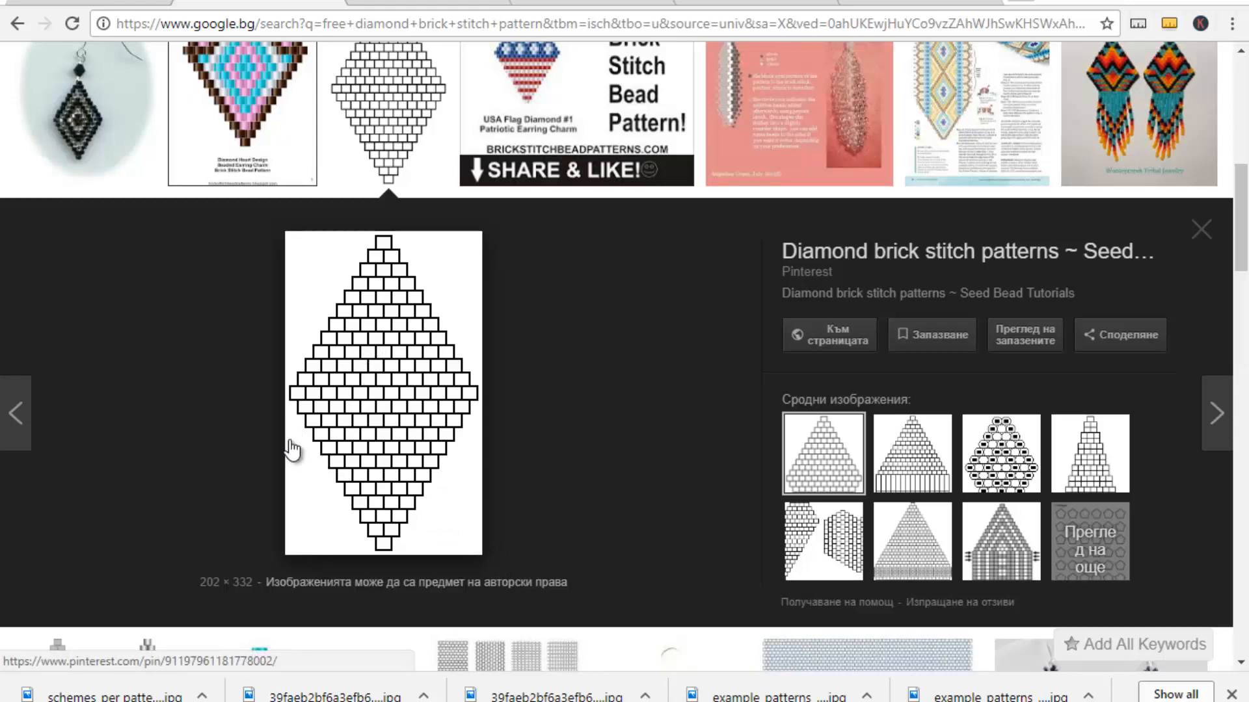
right_click(363, 367)
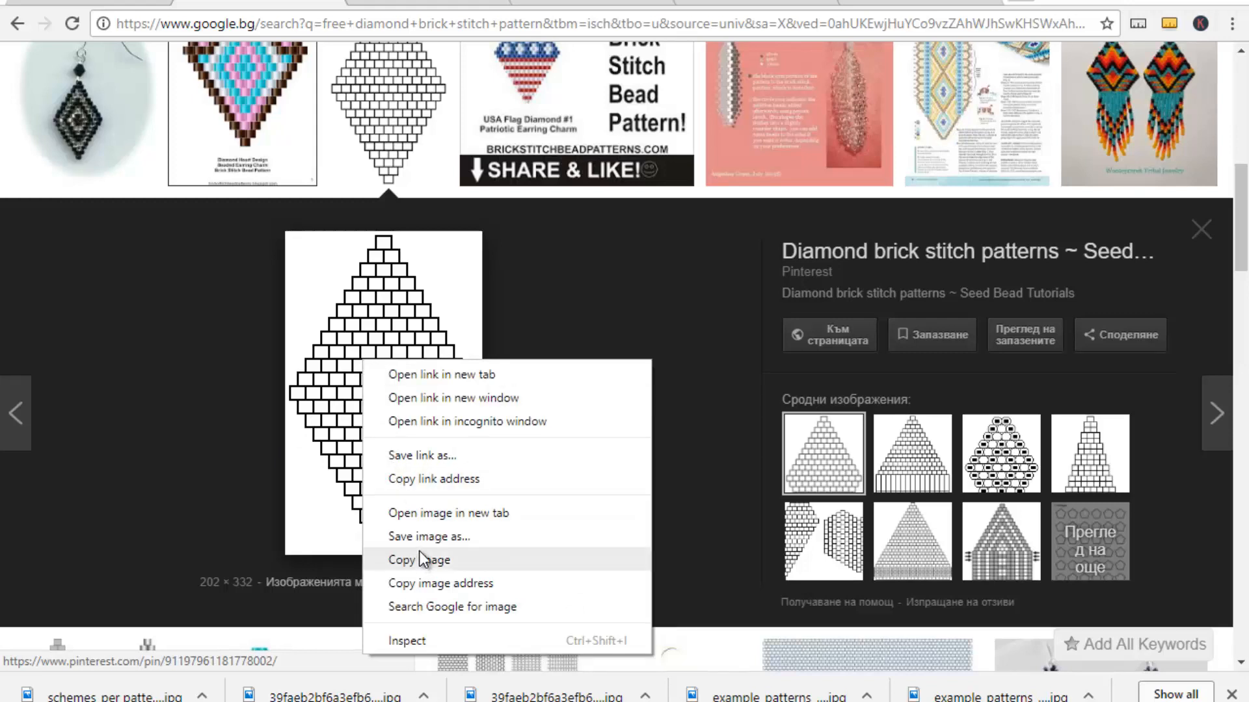
click(614, 304)
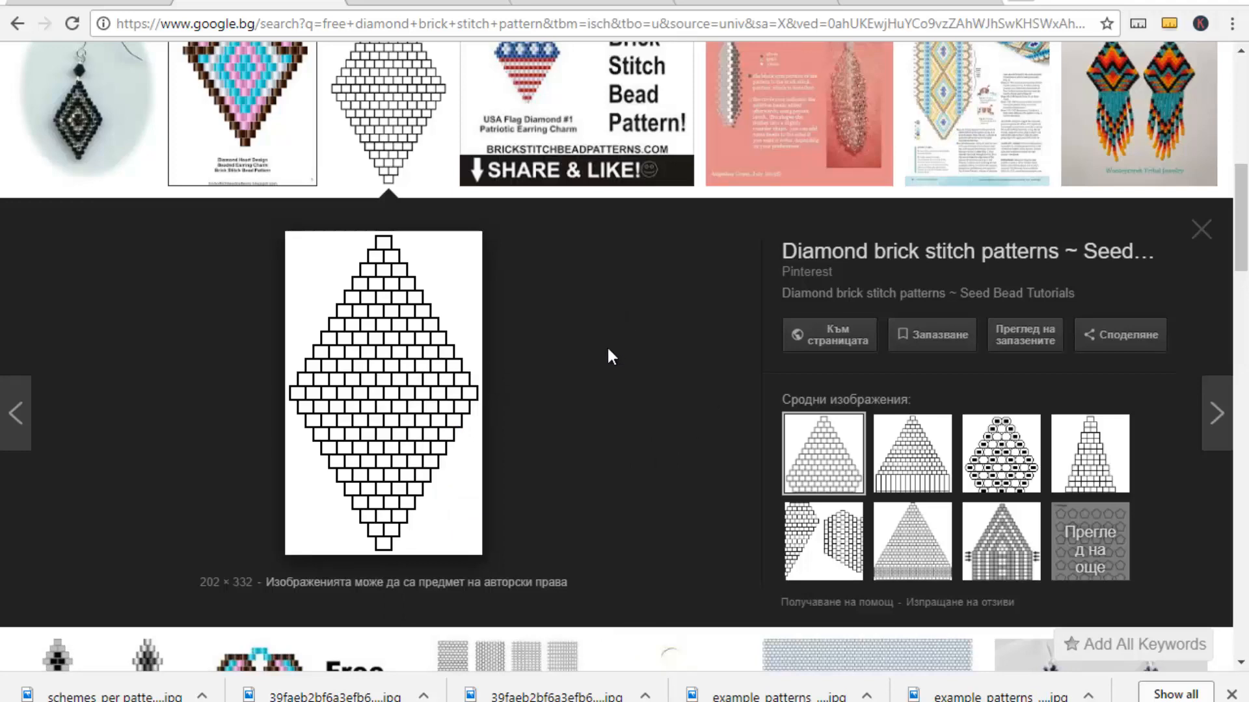
Read the Beading Gem article on free printable graph paper for beading stitches and view its hand-coloured diamond example
click(901, 3)
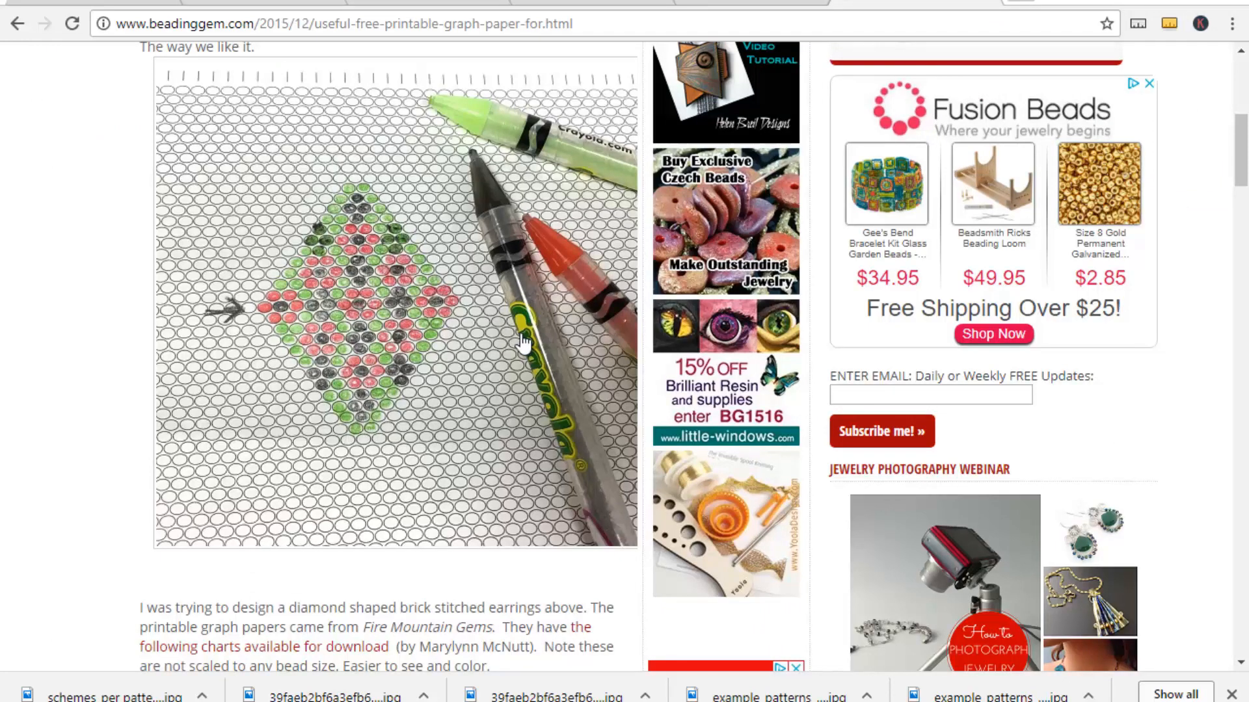
scroll(521, 334, up, 6)
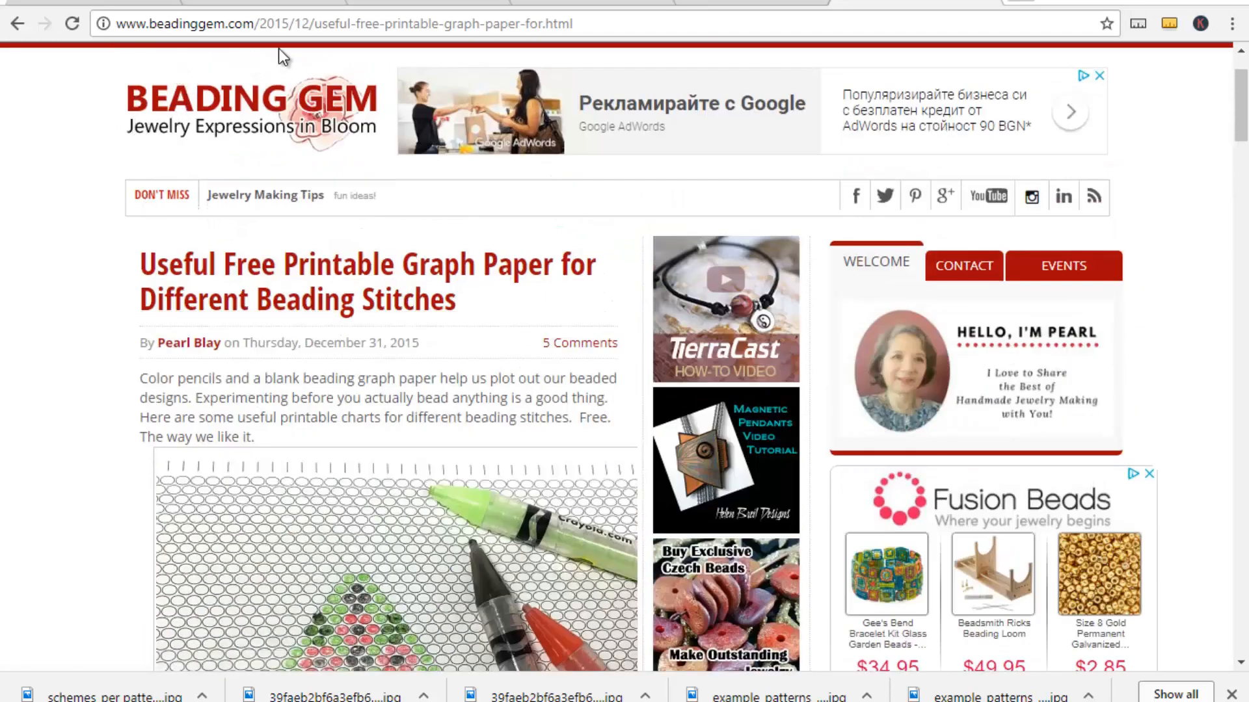
scroll(660, 458, down, 1)
scroll(660, 459, down, 3)
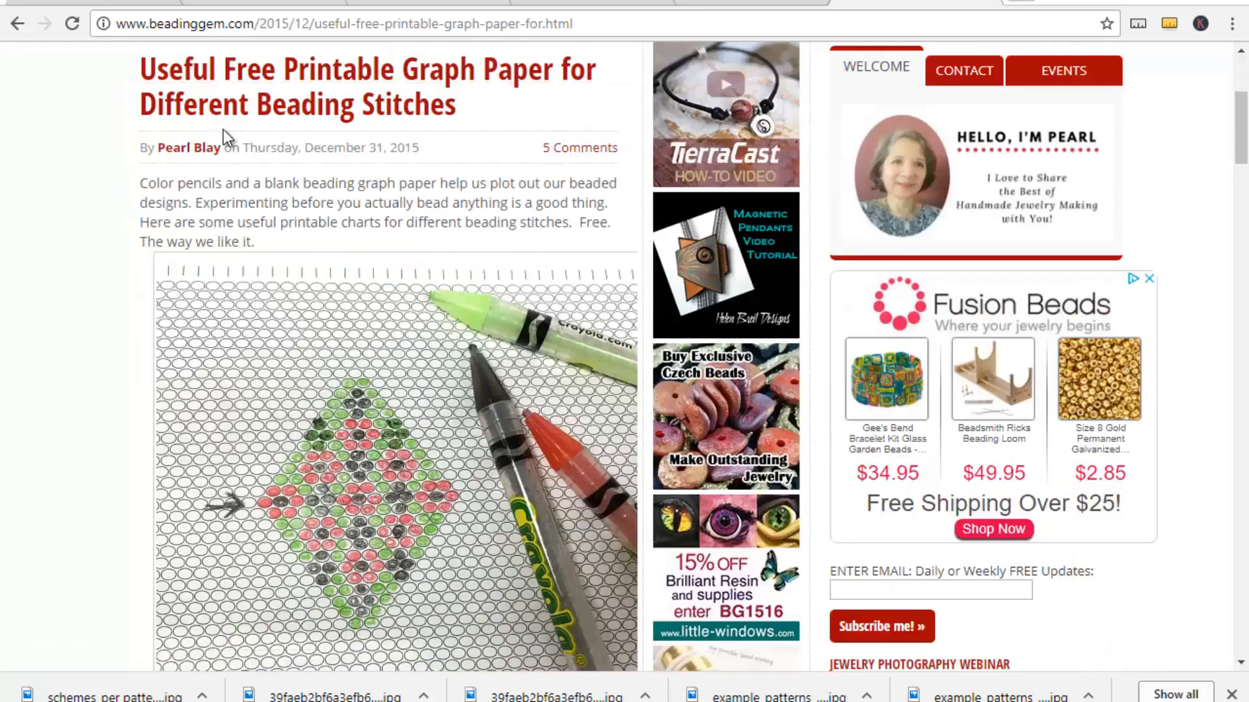
scroll(475, 488, down, 2)
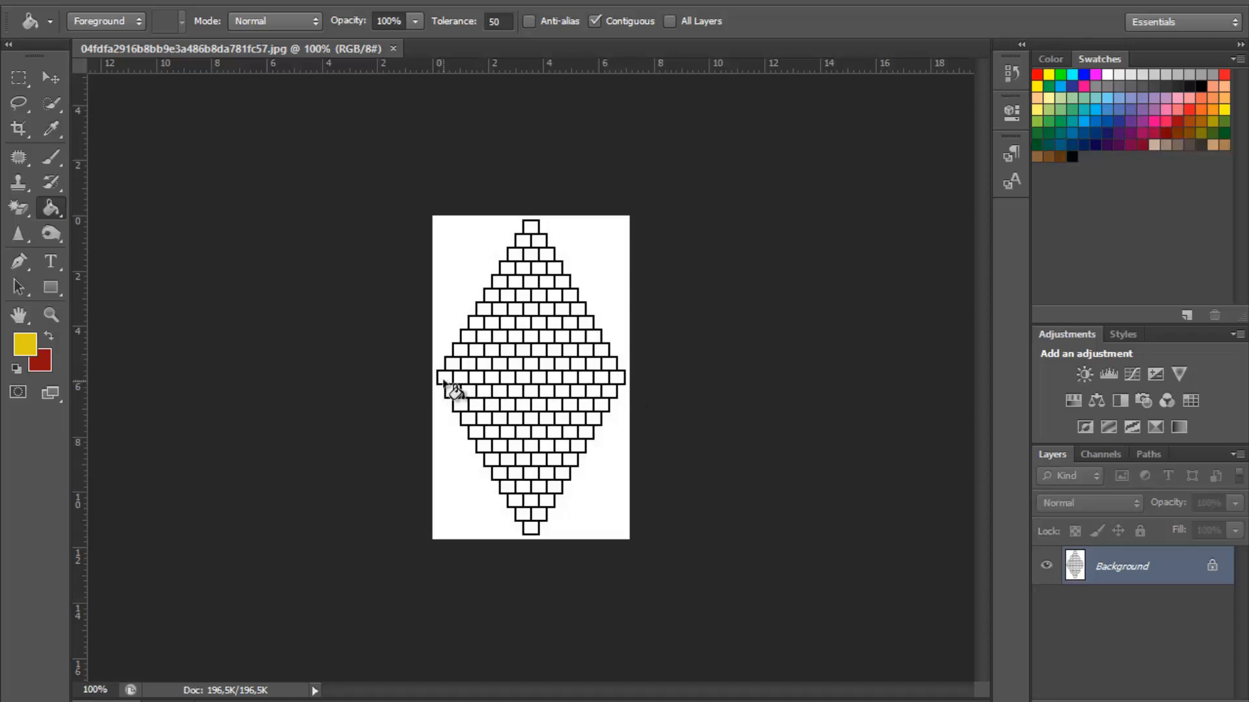
Fill the four beads at the centre of the diamond pattern with yellow in Photoshop
click(523, 377)
click(530, 364)
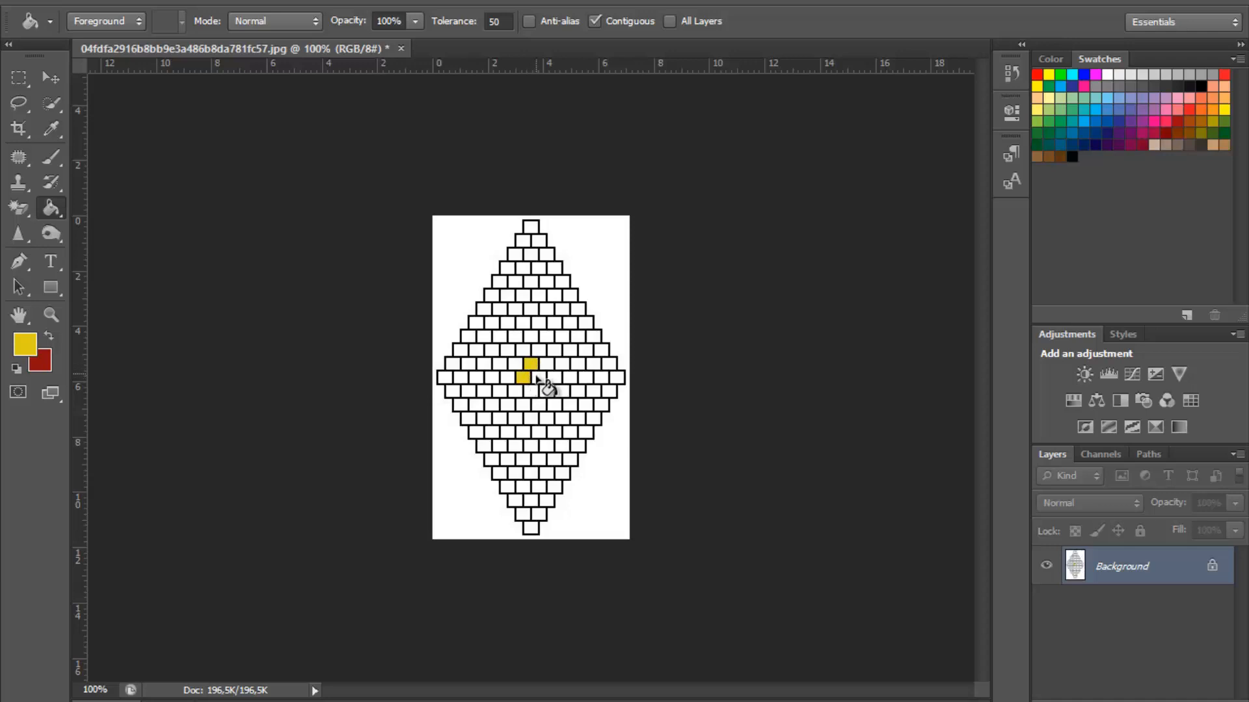
click(539, 377)
click(530, 391)
Swap to the red foreground colour and fill a diamond-shaped ring of red beads around the yellow centre
key(x)
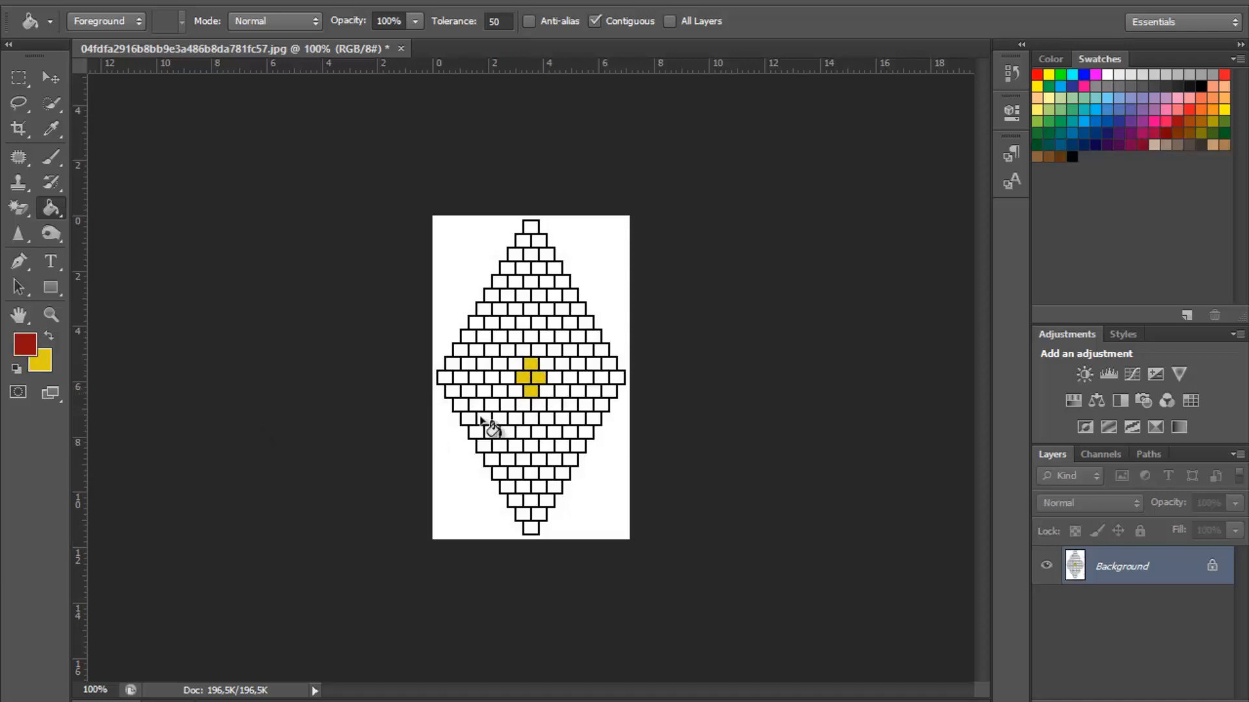
click(515, 363)
click(522, 350)
click(538, 349)
click(531, 337)
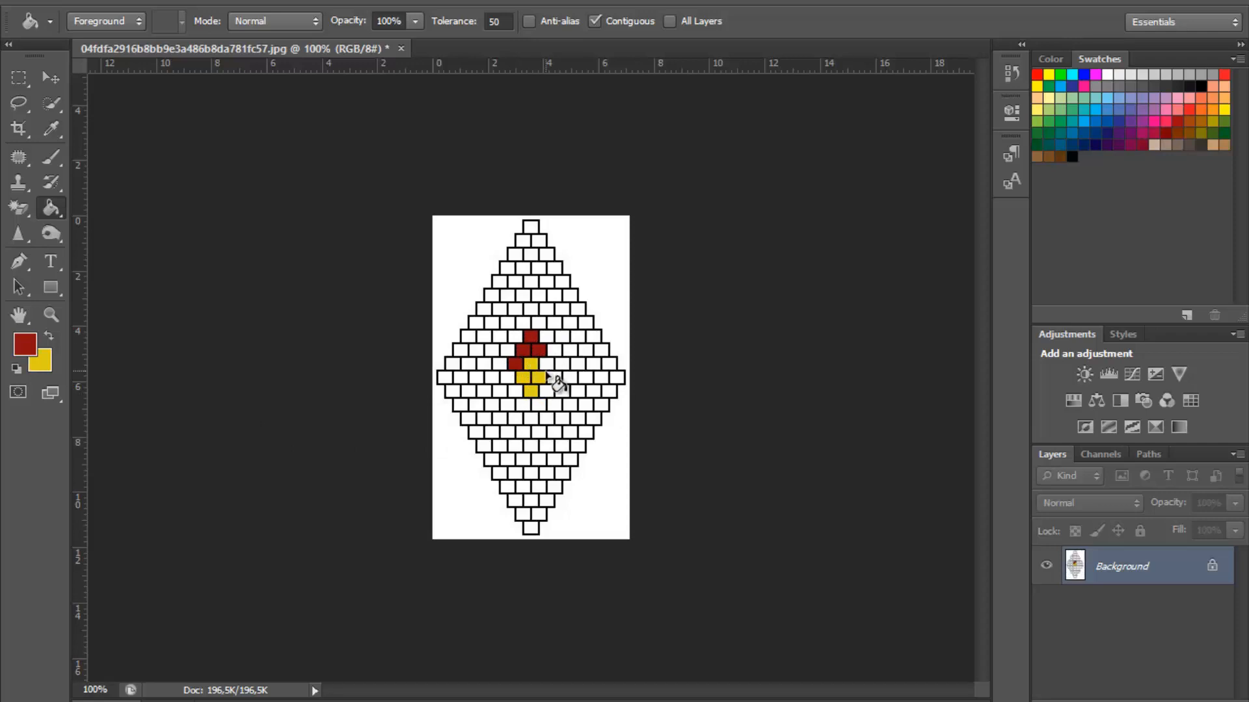
click(546, 363)
click(554, 378)
click(546, 391)
click(538, 405)
click(531, 419)
click(521, 404)
click(514, 391)
Fill one red bead as a flower centre in each of the diamond's four corner areas
click(531, 281)
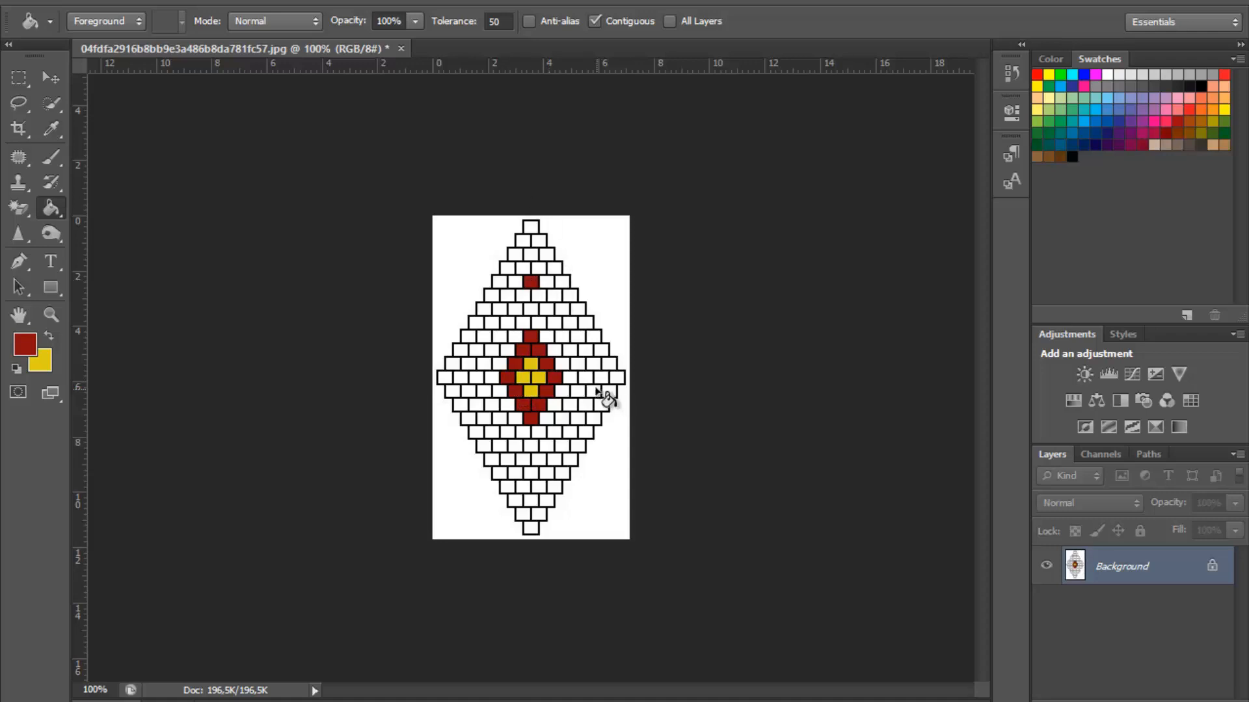
click(585, 378)
click(476, 377)
click(531, 473)
Swap to yellow and fill the six beads surrounding the lower red bead
key(x)
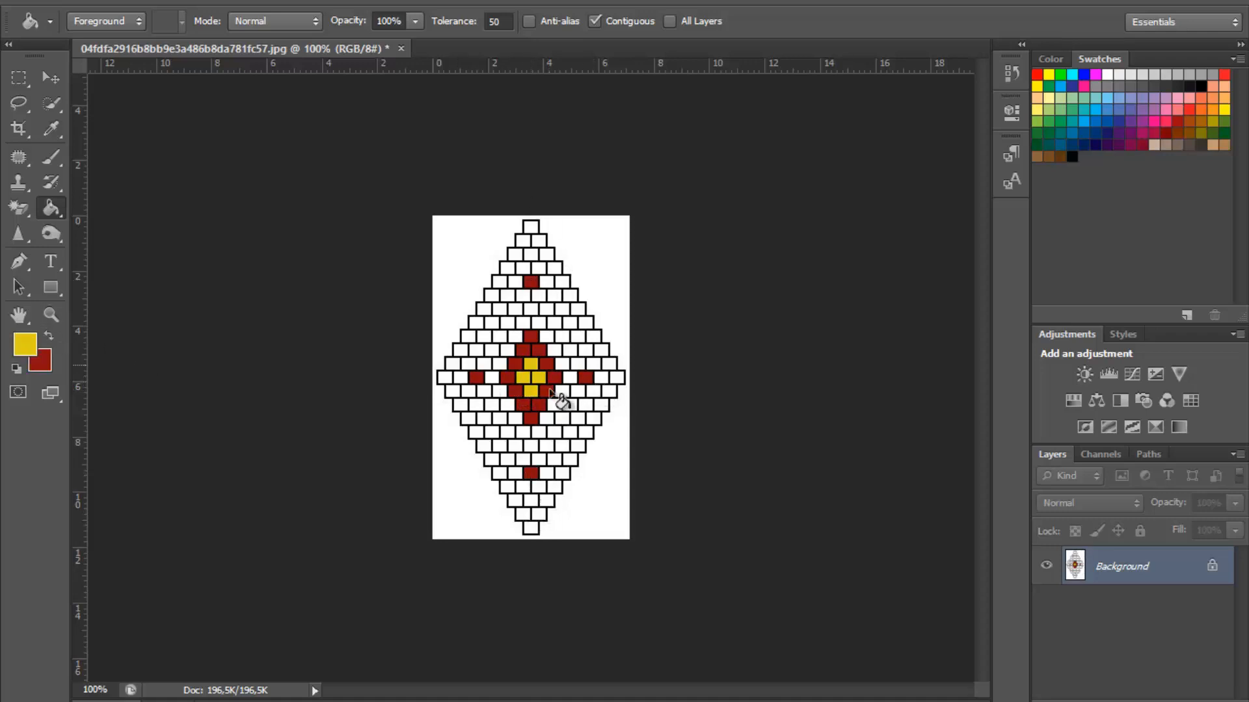
click(538, 459)
click(523, 459)
click(546, 473)
click(539, 486)
click(522, 486)
click(515, 472)
Fill the beads surrounding the right-hand red bead with yellow
click(601, 377)
click(593, 364)
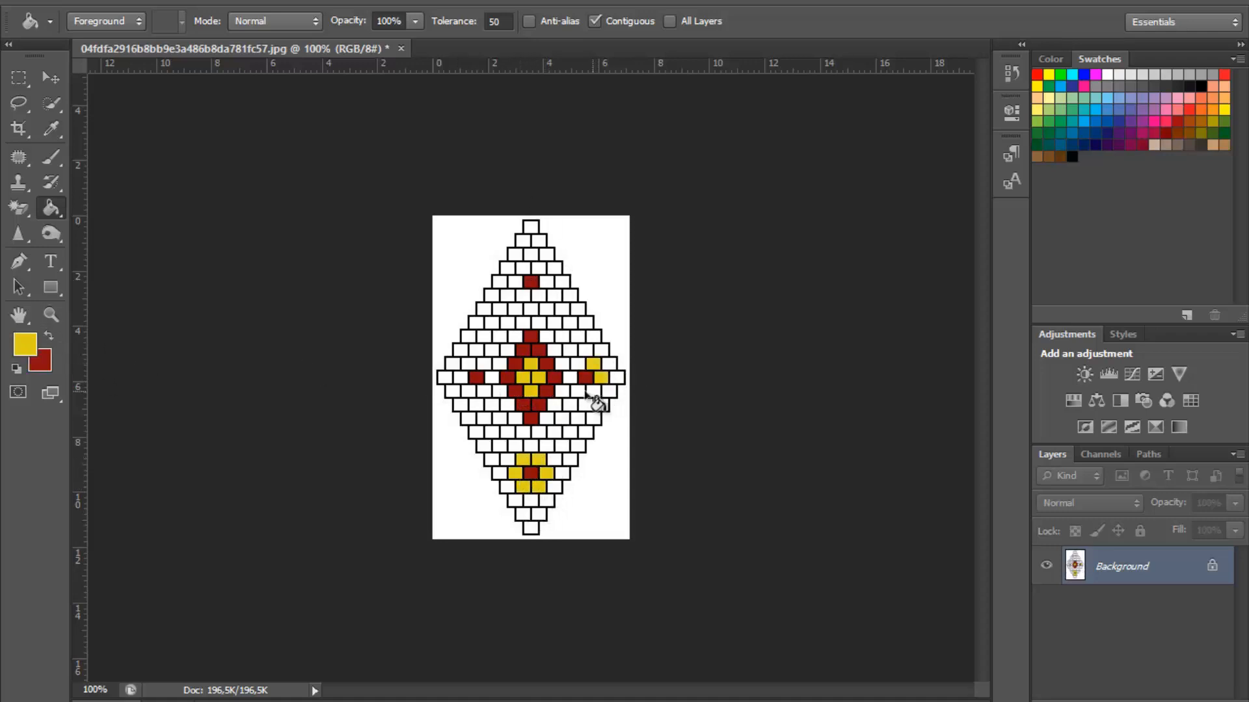
click(577, 391)
click(570, 377)
click(578, 363)
Fill the beads surrounding the upper and left-hand red beads with yellow
click(539, 295)
click(546, 281)
click(523, 268)
click(491, 377)
click(484, 391)
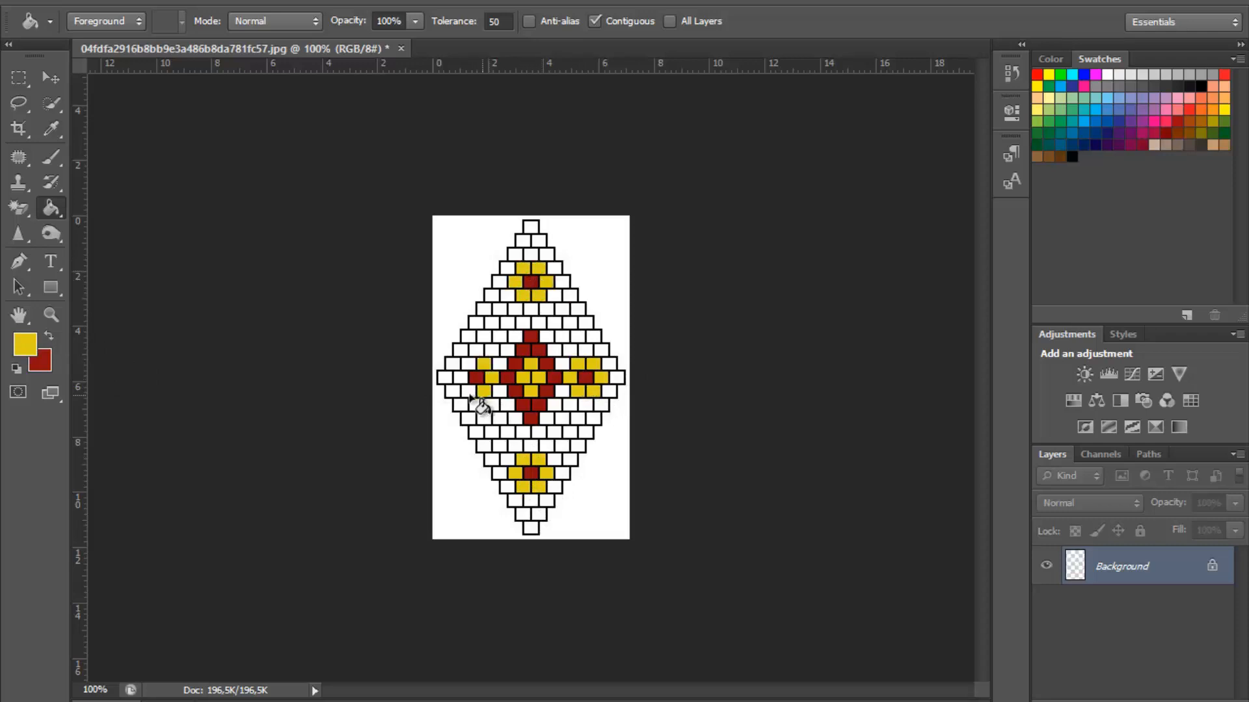
click(468, 391)
click(461, 378)
click(468, 364)
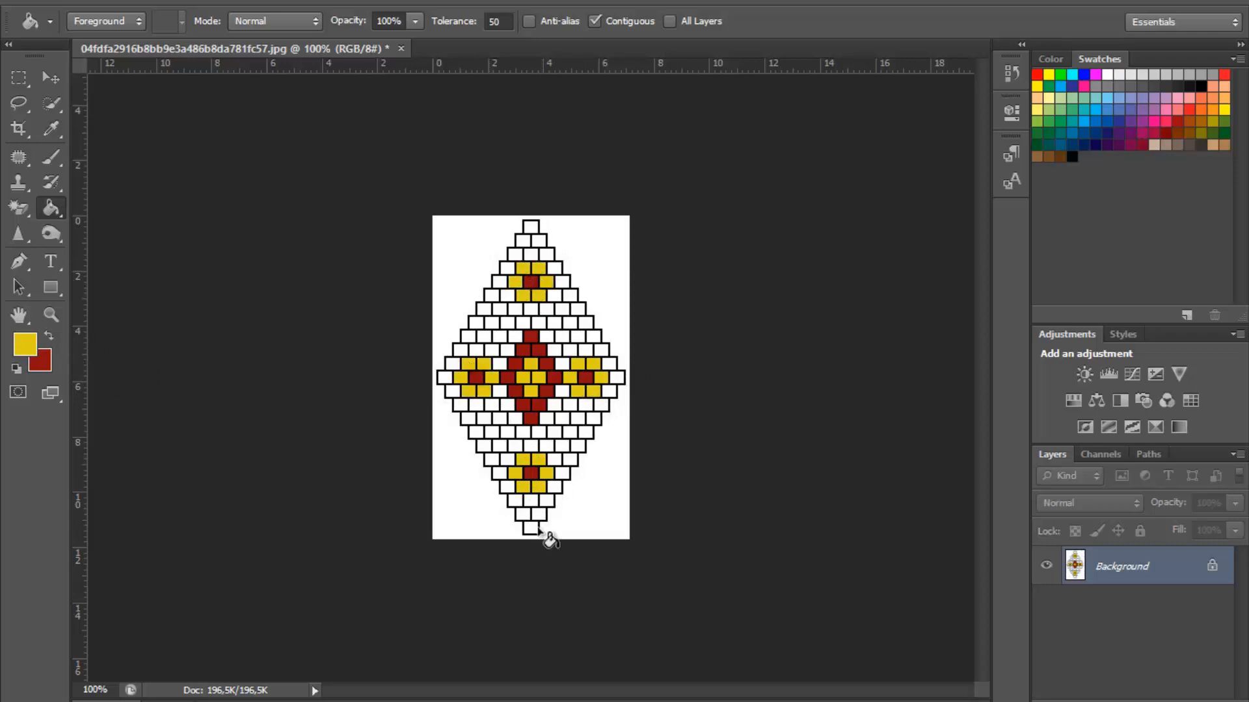
Fill three-bead yellow clusters along the diamond's lower-right and lower-left edges, undoing the accidental fill of the outlines
click(574, 442)
click(478, 433)
click(490, 434)
click(488, 452)
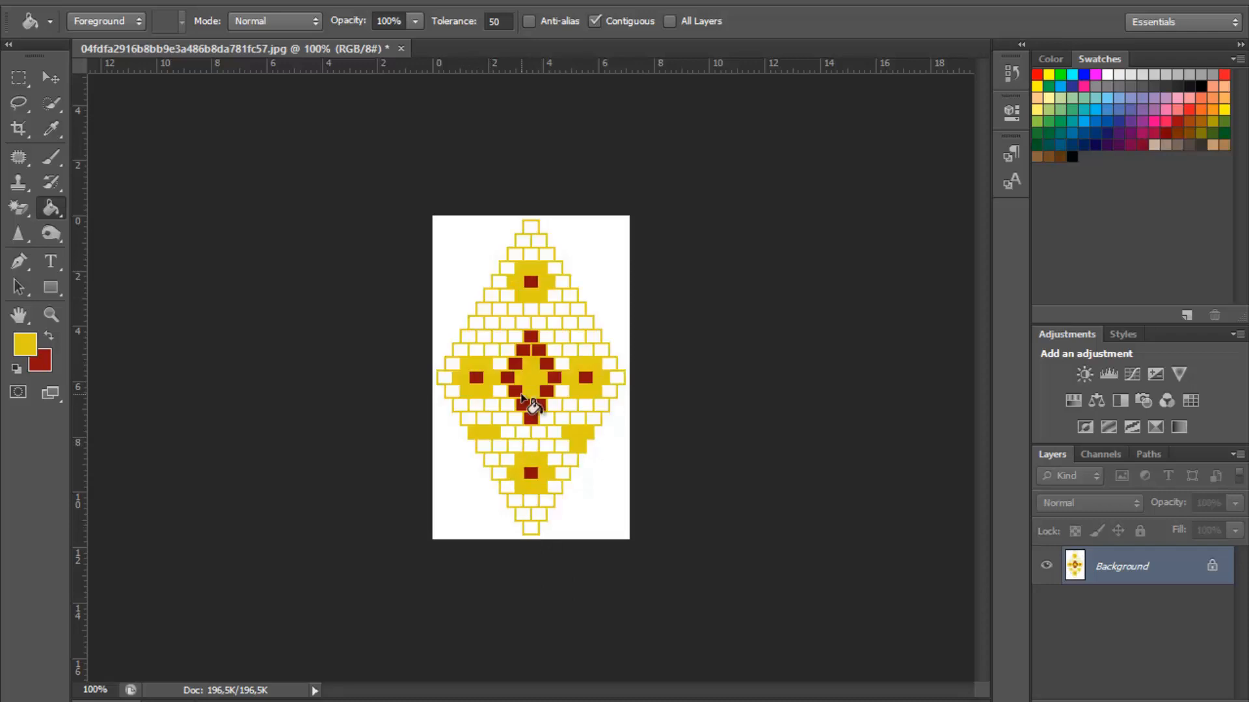
key(ctrl+z)
click(483, 445)
click(578, 308)
click(562, 309)
click(570, 296)
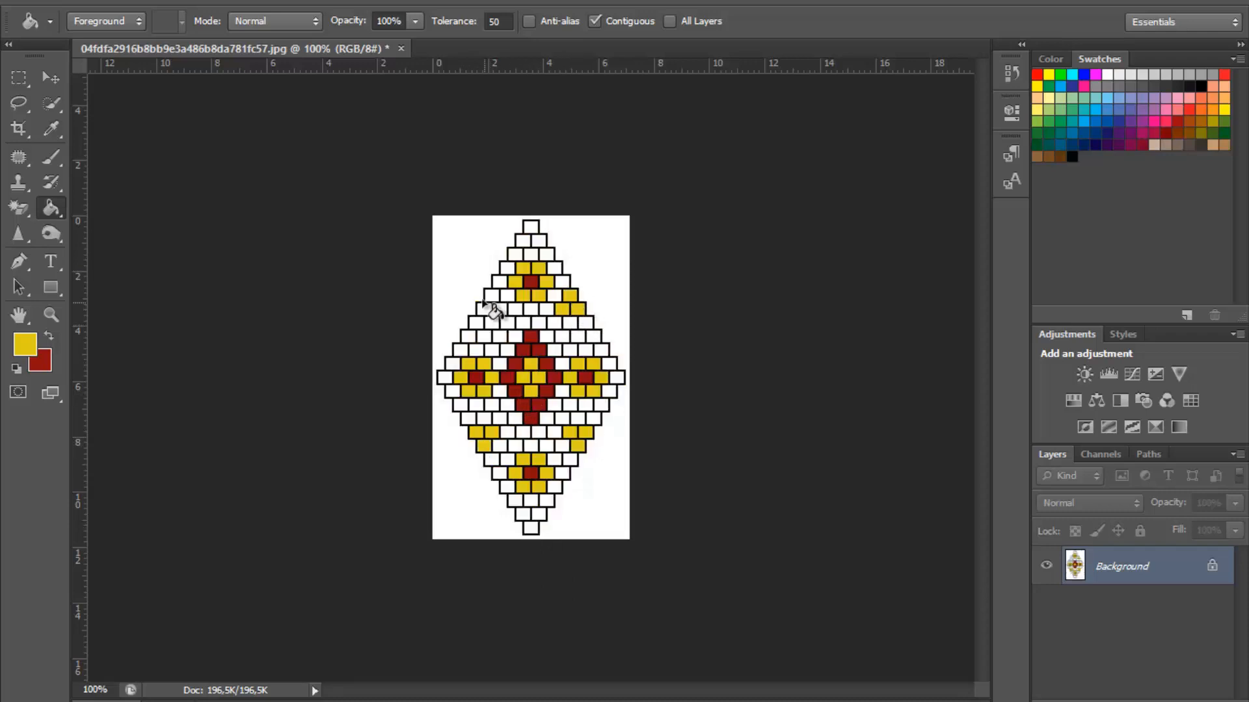
click(492, 296)
key(ctrl+alt+z)
key(ctrl+alt+z)
key(ctrl+alt+z)
key(ctrl+alt+z)
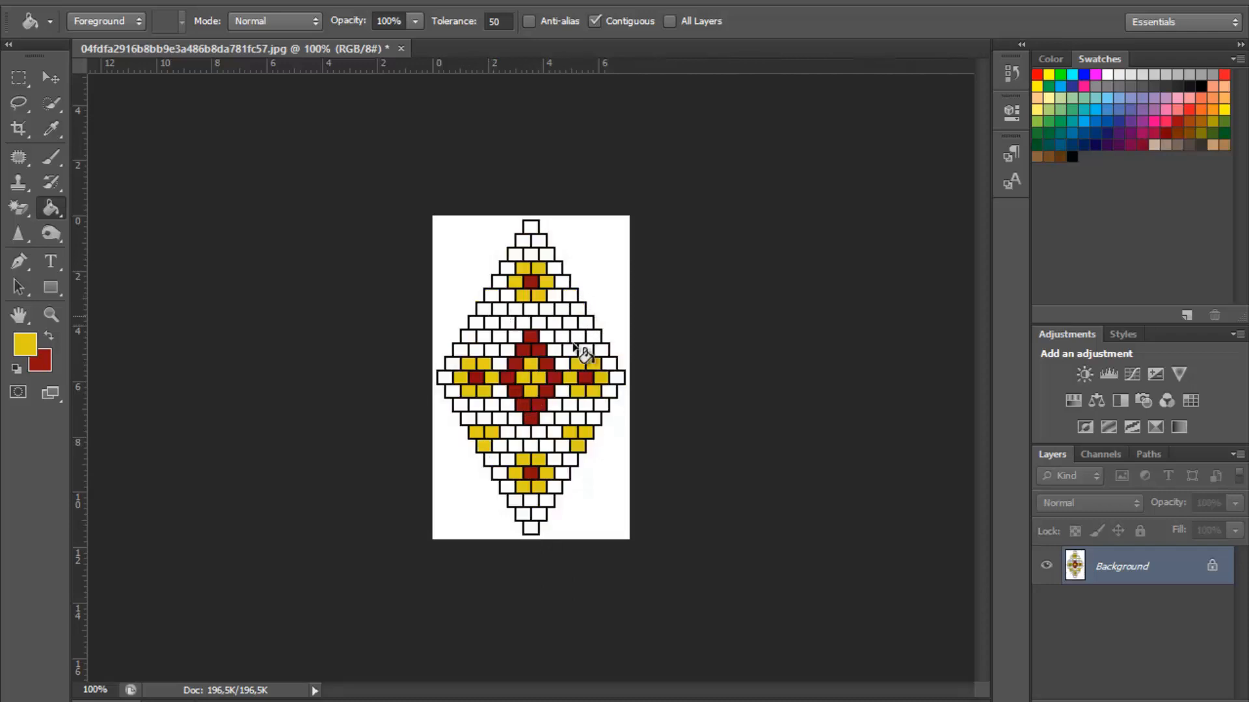
Fill three-bead yellow clusters along the diamond's upper-right and upper-left edges, mirroring the lower ones
click(579, 310)
click(571, 322)
click(582, 324)
click(485, 318)
key(ctrl+z)
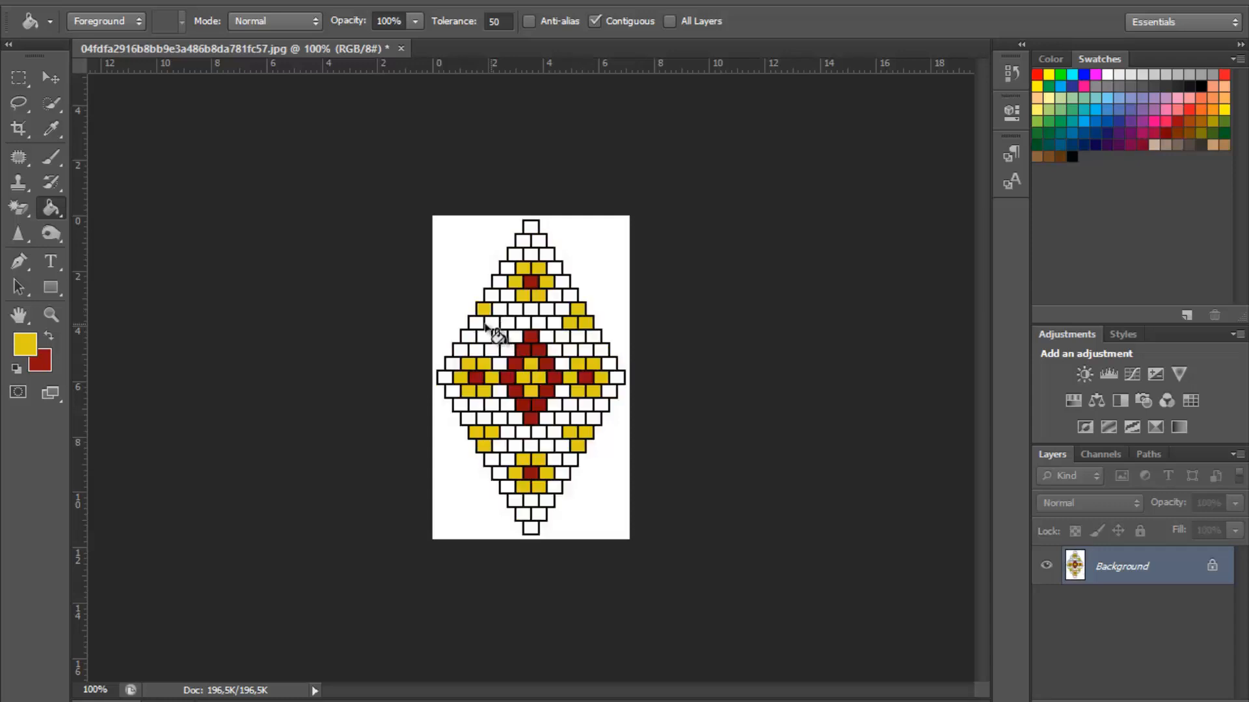
Set the foreground colour to dark green and fill the beads bordering the upper-left yellow cluster
click(25, 343)
click(974, 375)
click(908, 345)
click(1160, 209)
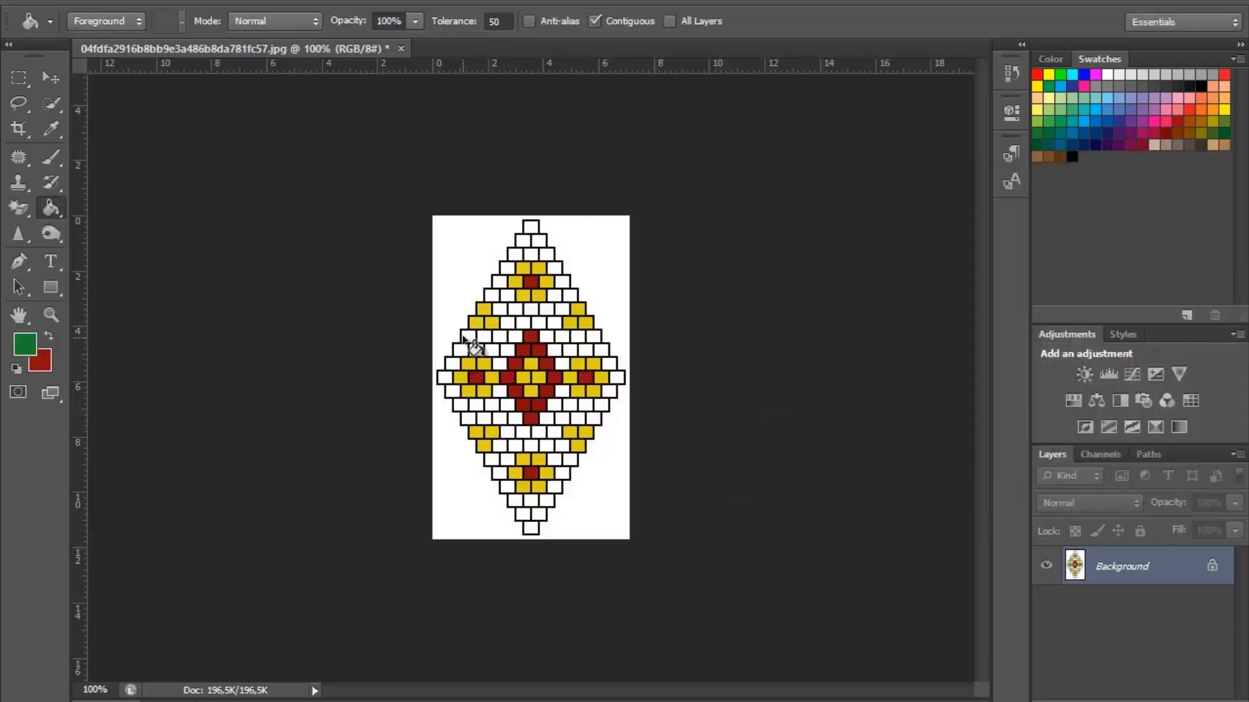
click(468, 338)
click(484, 337)
click(499, 337)
click(508, 323)
click(500, 309)
Fill the beads bordering the upper-right yellow cluster with green
click(573, 296)
click(562, 310)
click(555, 323)
click(562, 336)
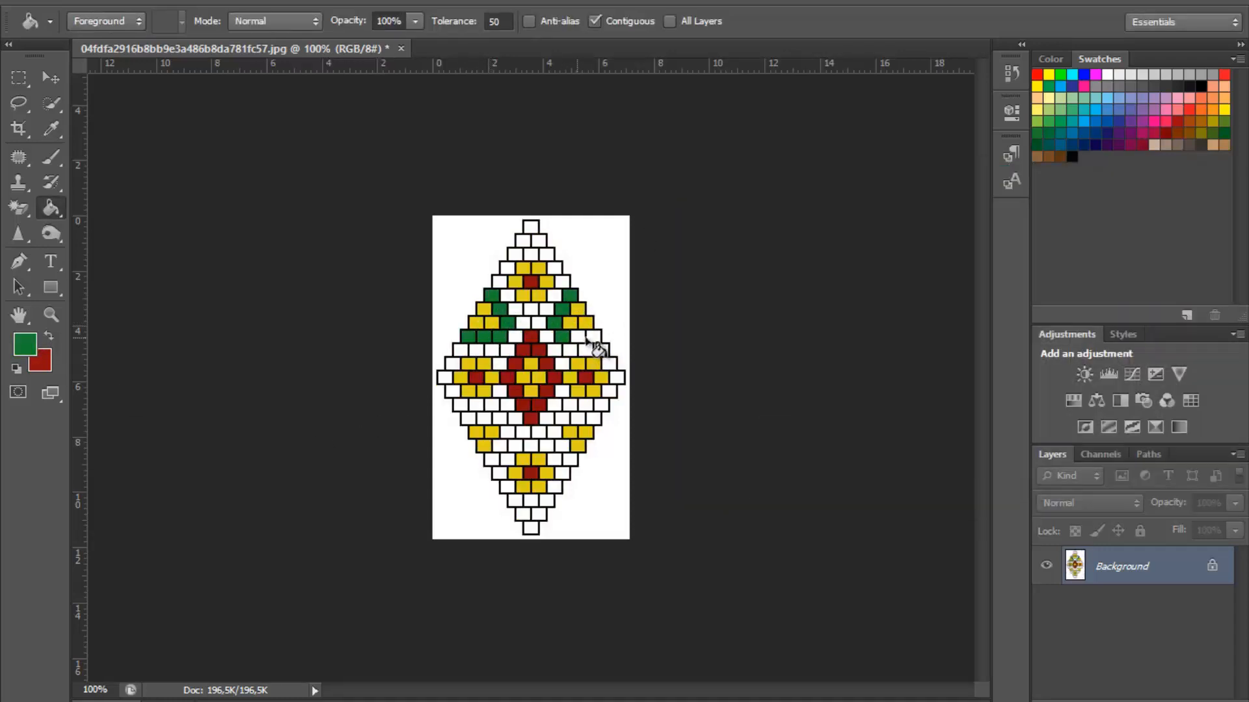
click(580, 336)
click(593, 337)
Fill the beads bordering the lower-right and lower-left yellow clusters with green
click(594, 419)
click(577, 419)
click(508, 432)
click(500, 446)
click(491, 459)
click(500, 418)
click(484, 418)
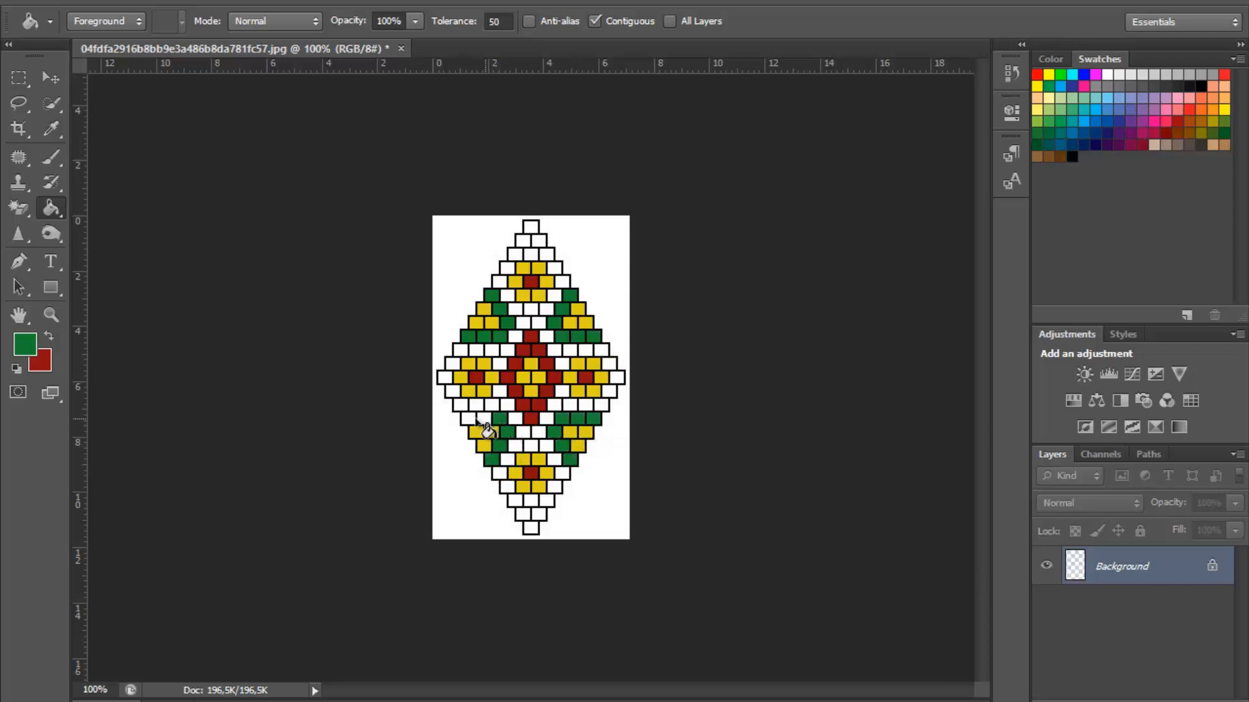
click(468, 418)
Fill the three beads at each of the diamond's upper and lower tips with green
click(523, 514)
click(531, 528)
click(531, 226)
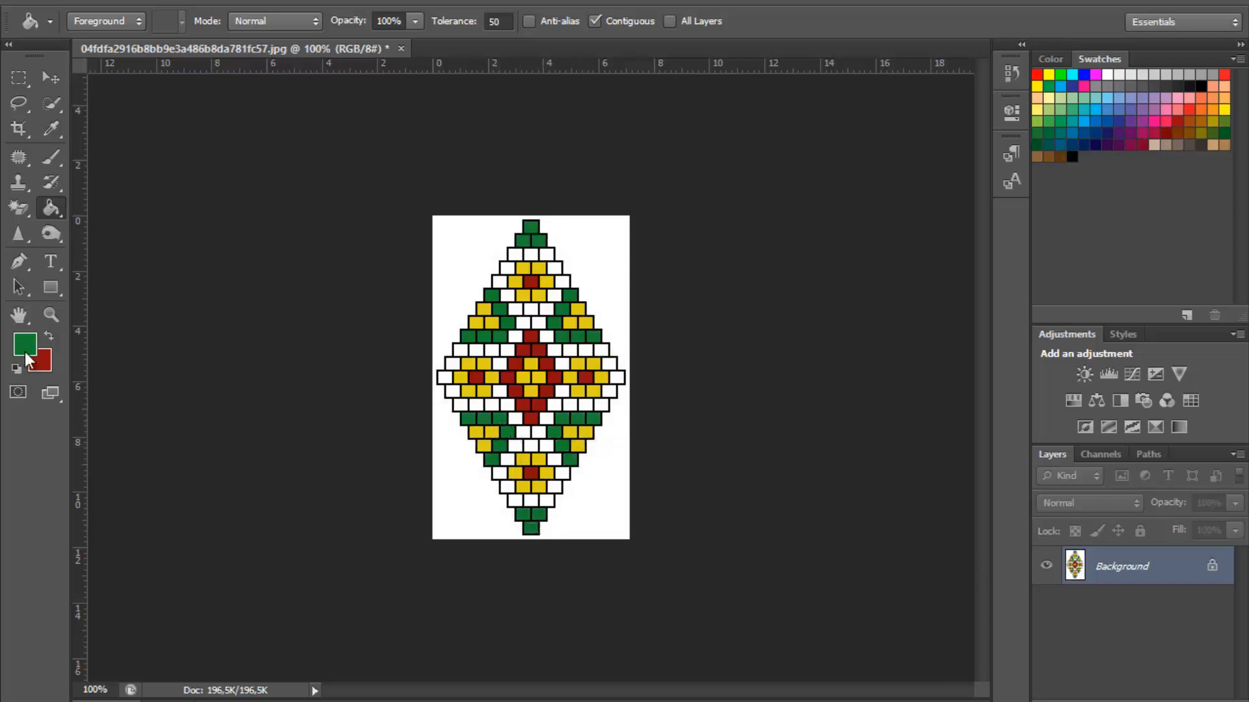
Set the foreground colour to near-black and fill the empty beads around the upper yellow flower
click(25, 344)
click(713, 432)
key(Return)
click(515, 253)
click(507, 267)
click(499, 281)
click(515, 309)
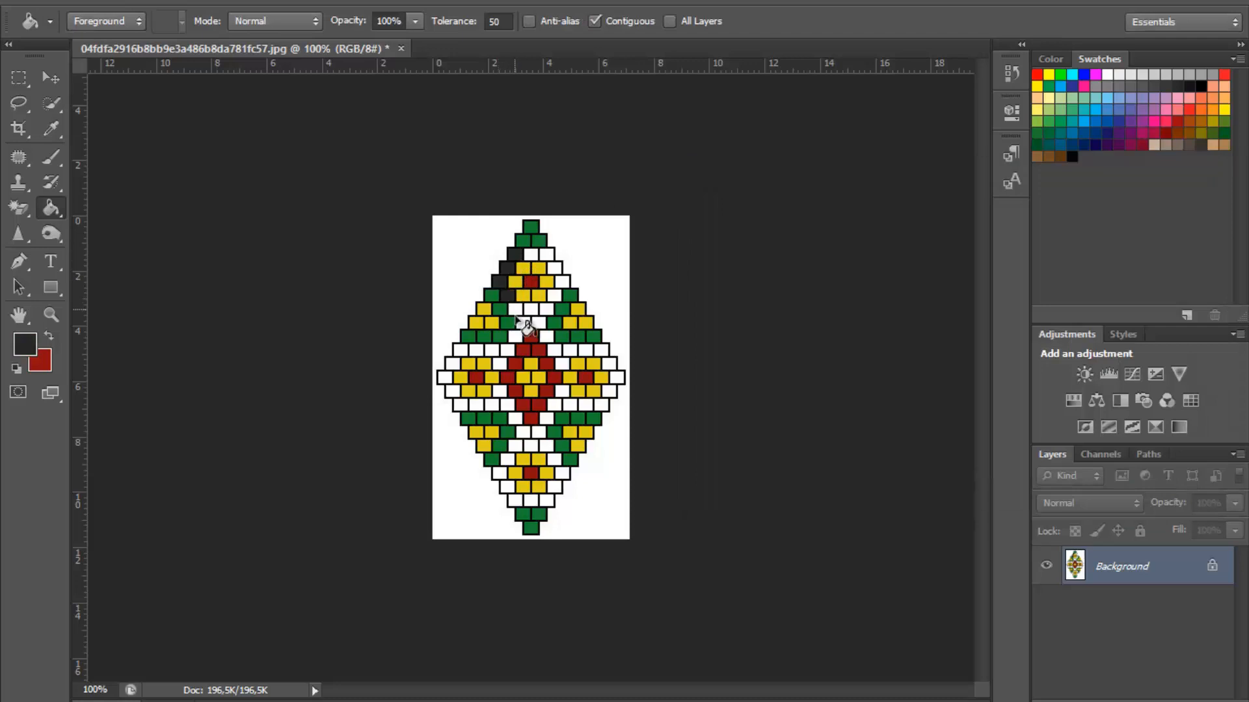
click(531, 308)
click(538, 322)
click(562, 281)
click(555, 268)
click(547, 255)
click(531, 254)
Fill the empty beads around the right-hand yellow flower with near-black
click(609, 364)
click(601, 351)
click(585, 351)
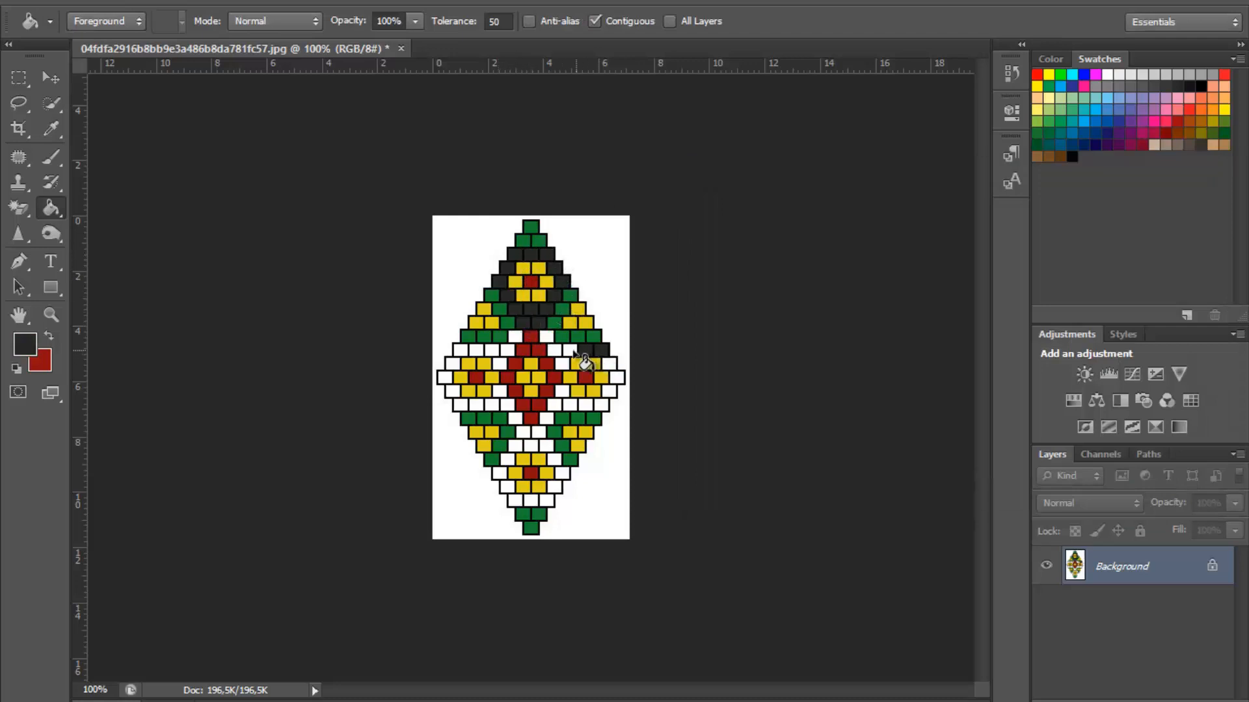
click(570, 351)
click(554, 351)
click(616, 377)
click(610, 391)
click(601, 405)
click(585, 405)
click(570, 405)
click(562, 392)
Fill the remaining white beads in the lower and left parts of the diamond with near-black
click(555, 405)
click(547, 418)
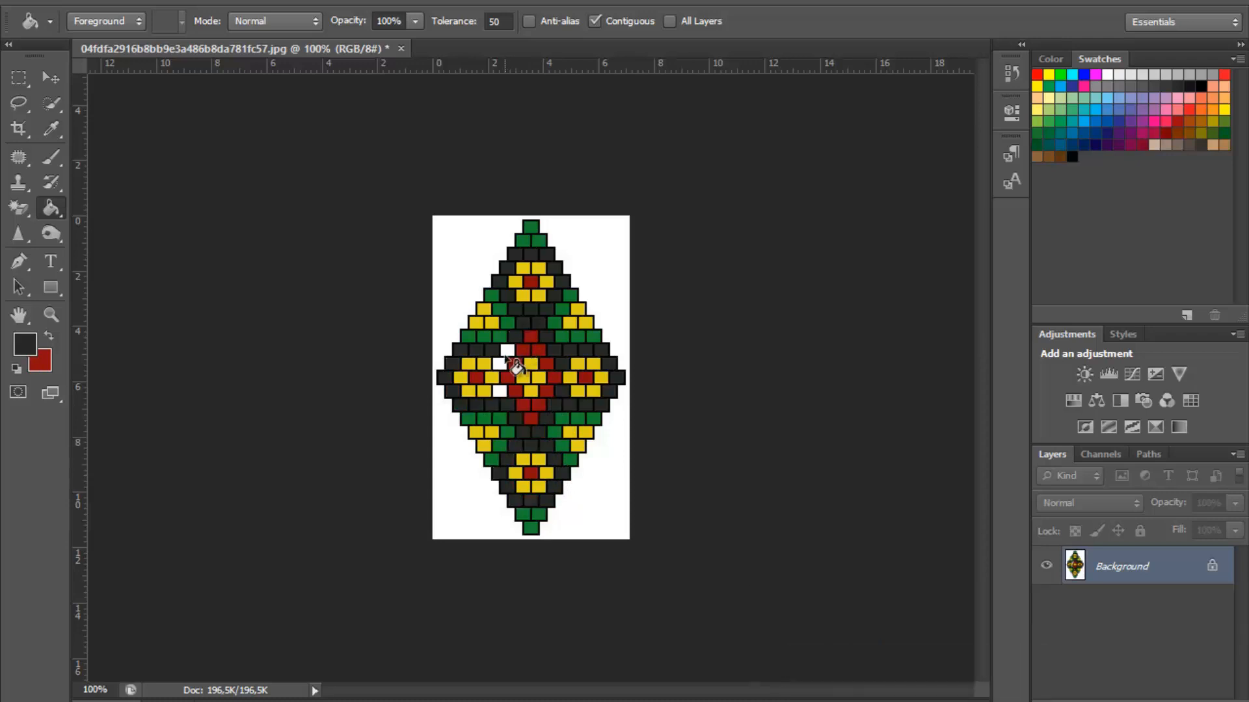
click(497, 392)
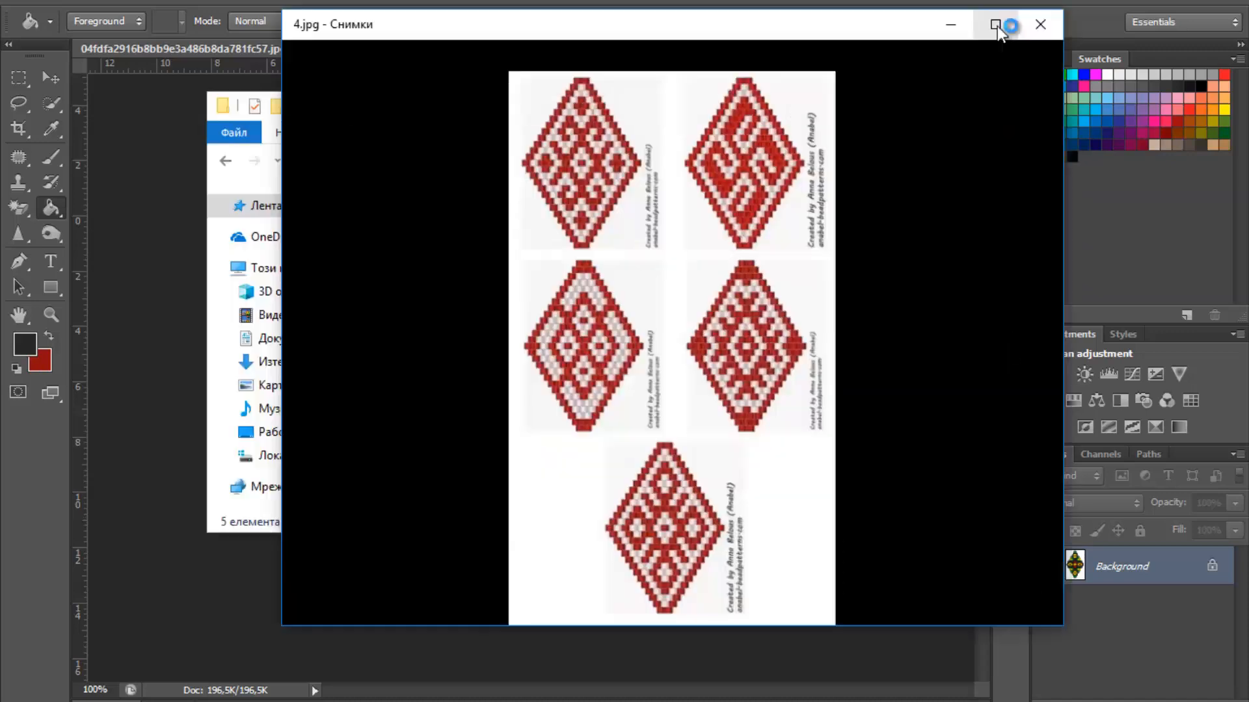
Examine the example diamond pattern images full screen in the photo viewer, starting with 4.jpg
click(1003, 26)
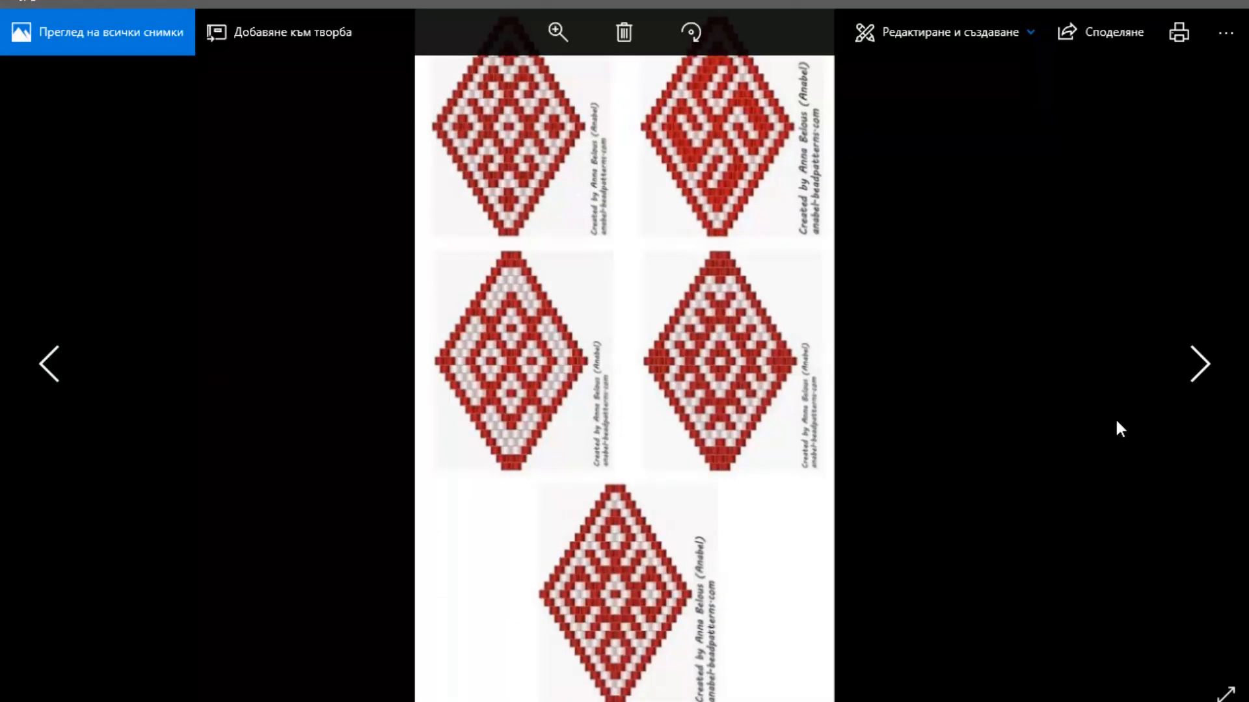
click(1195, 364)
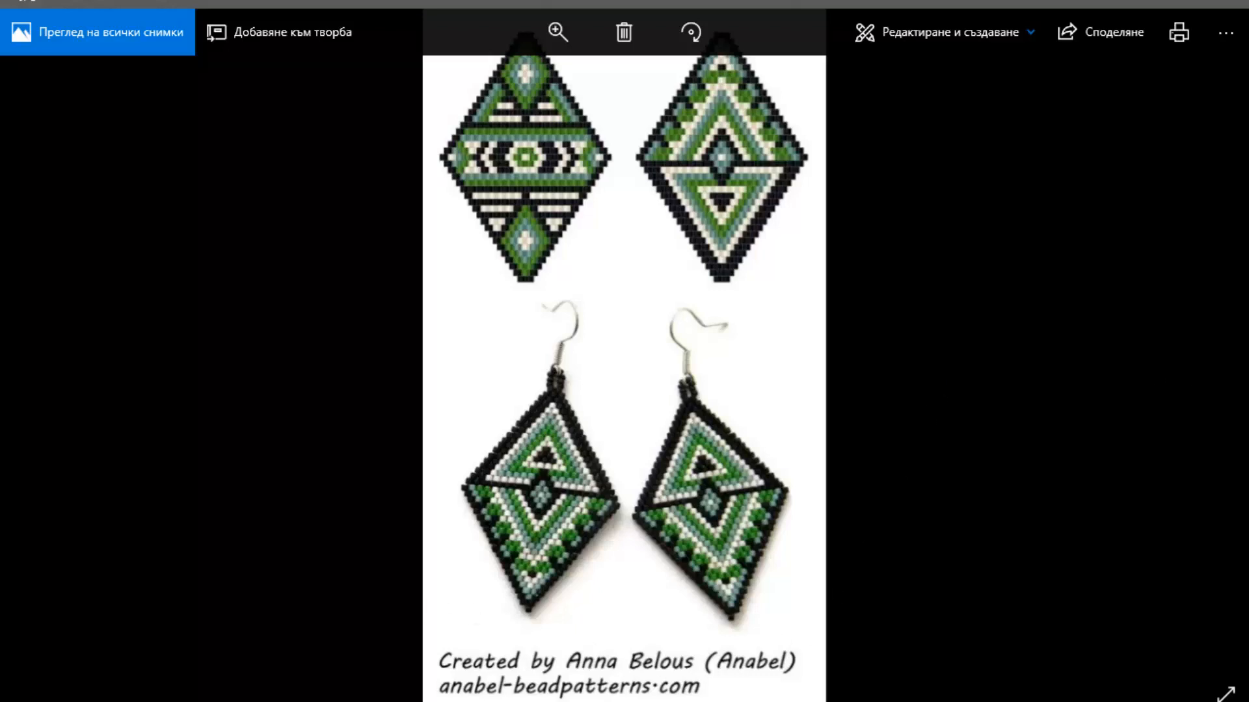
Switch to the browser and review the image results for beading, brick stitch and peyote stitch graph paper
key(alt+Tab)
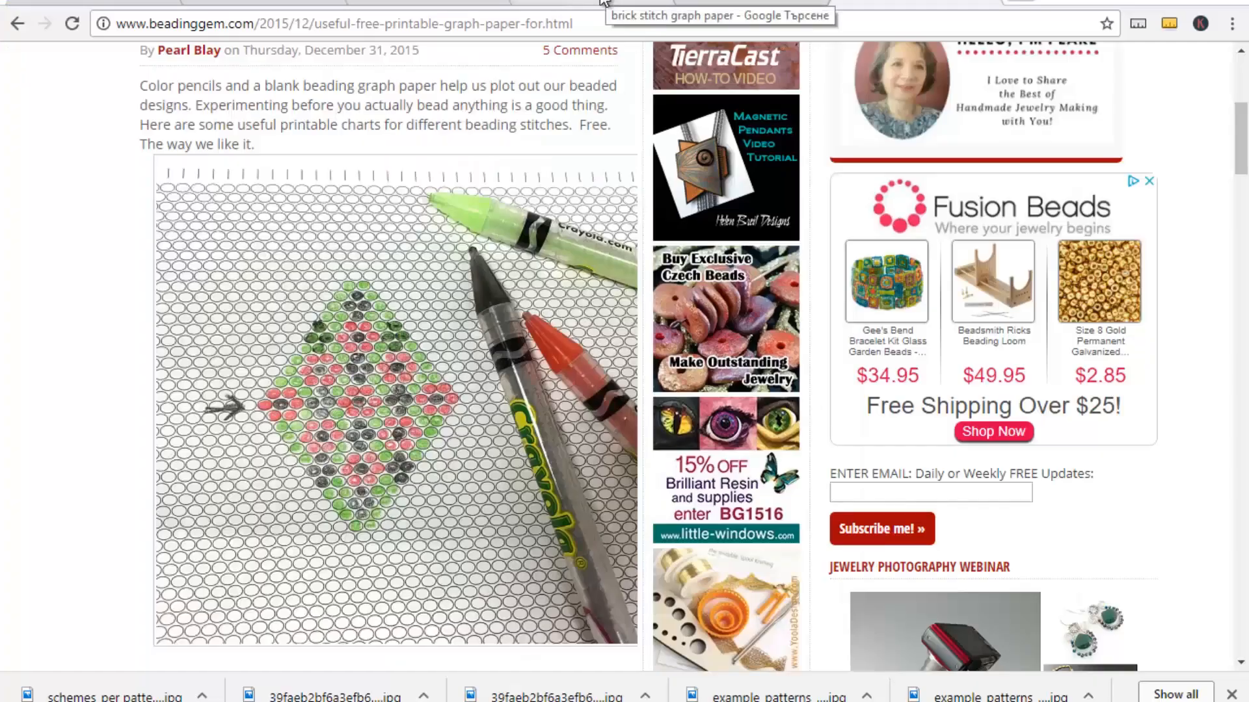
click(416, 4)
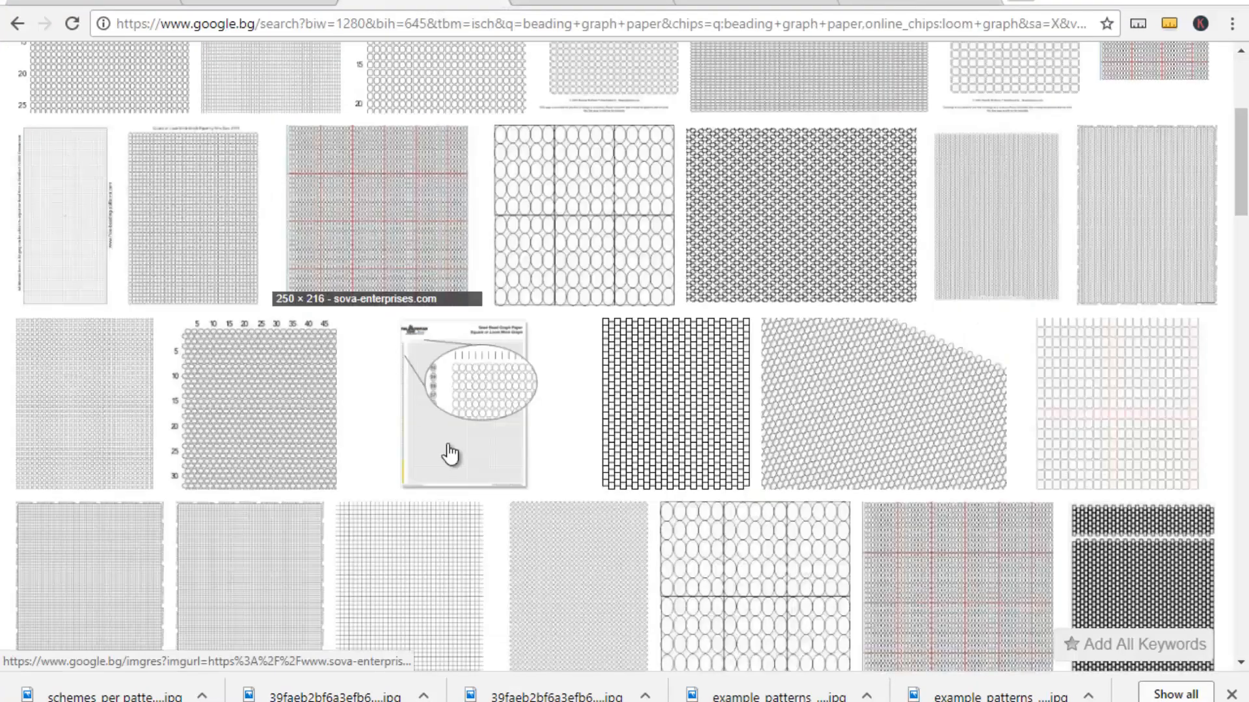
scroll(836, 279, up, 5)
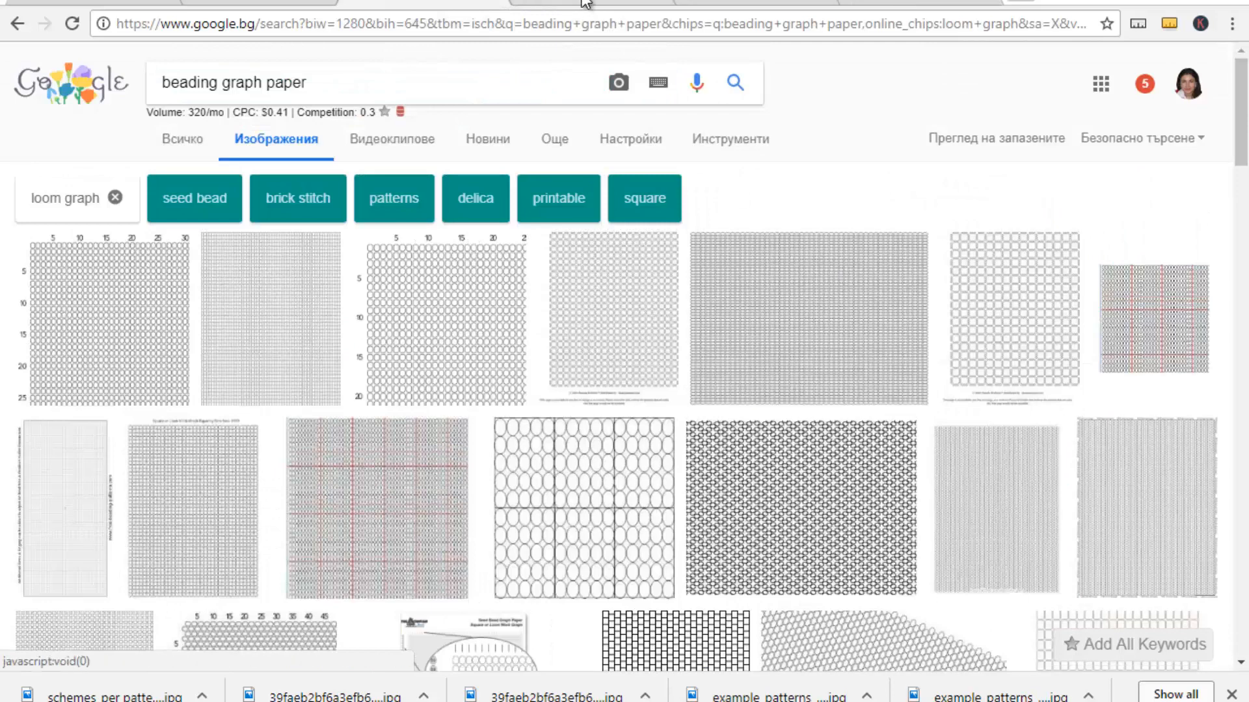
click(298, 198)
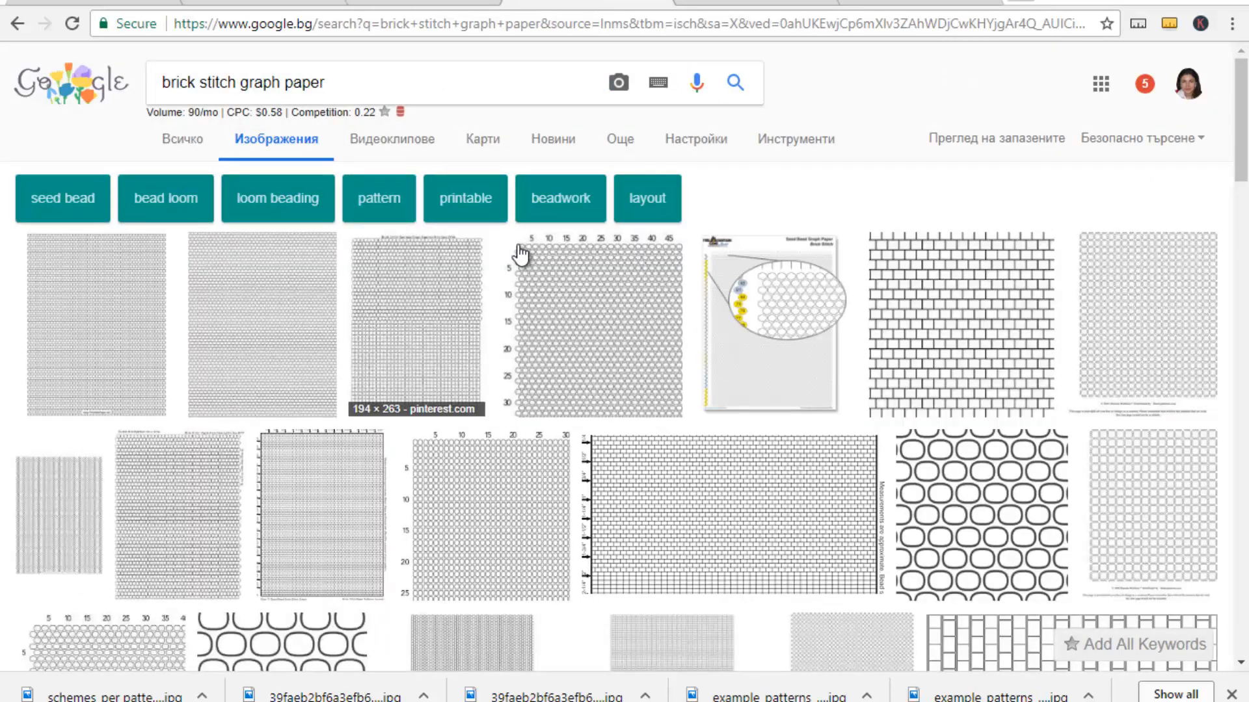
click(779, 7)
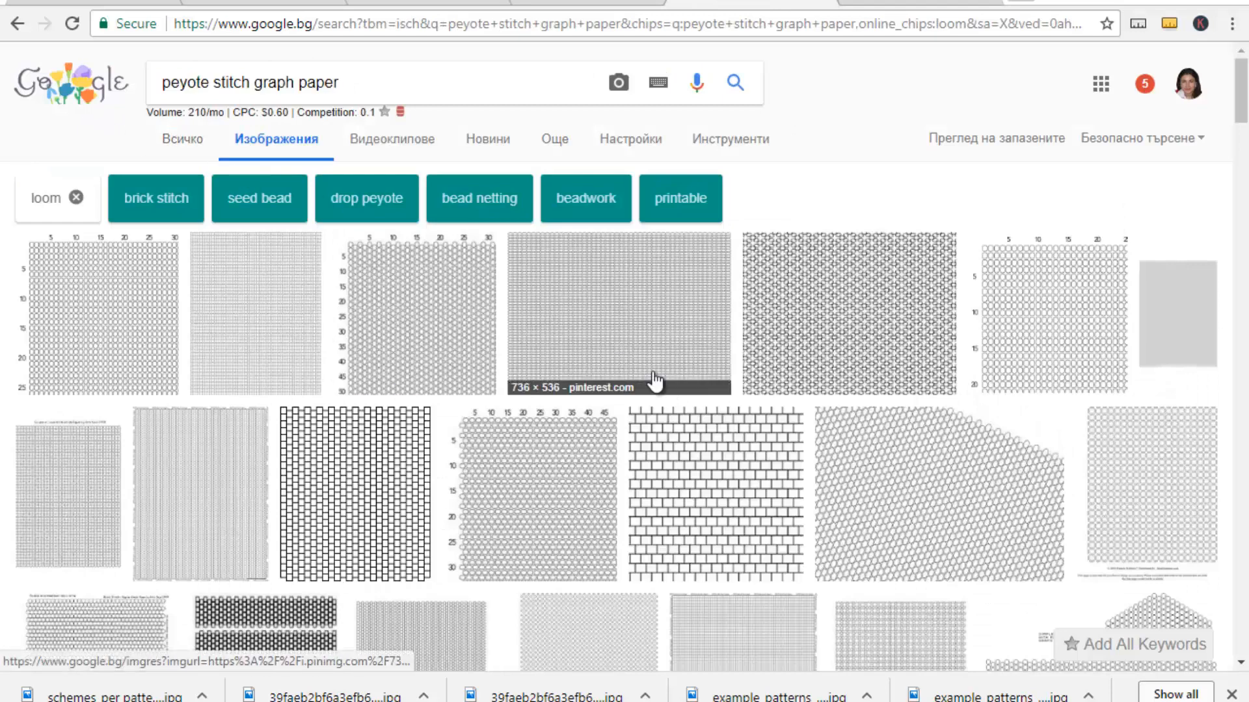
Look through the image results for peyote stitch graph paper
scroll(653, 383, down, 1)
scroll(655, 383, down, 2)
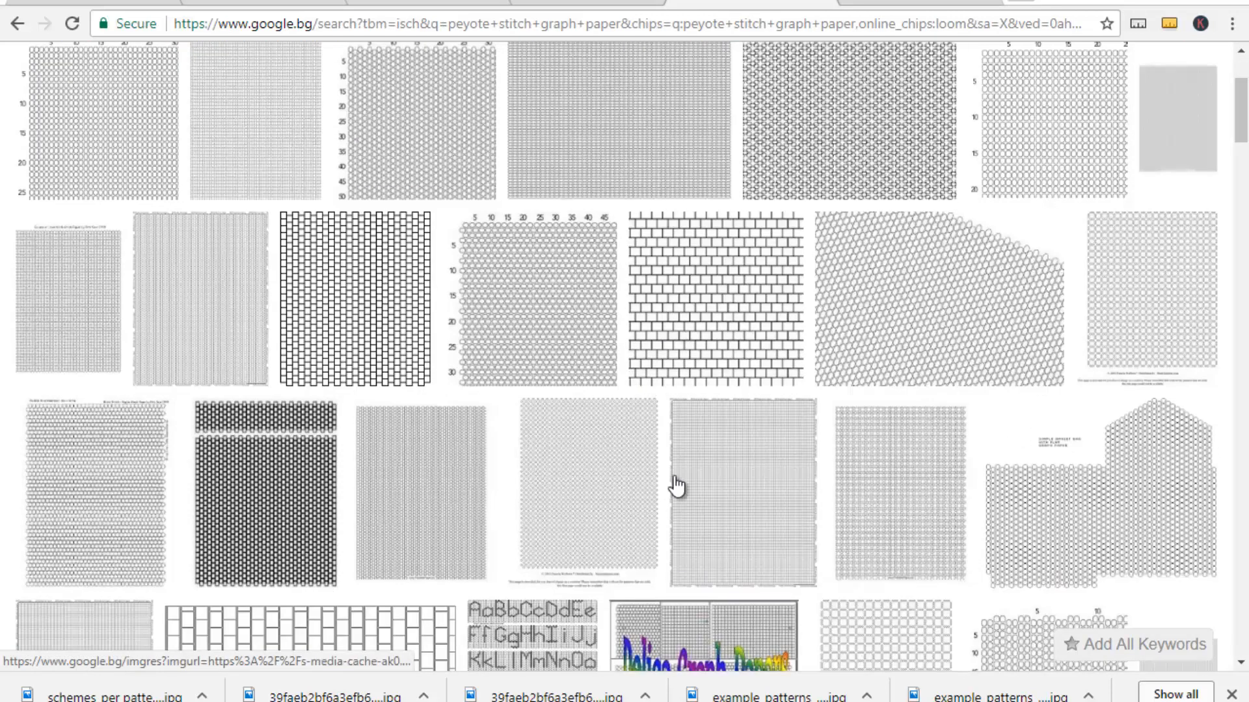
scroll(676, 485, up, 3)
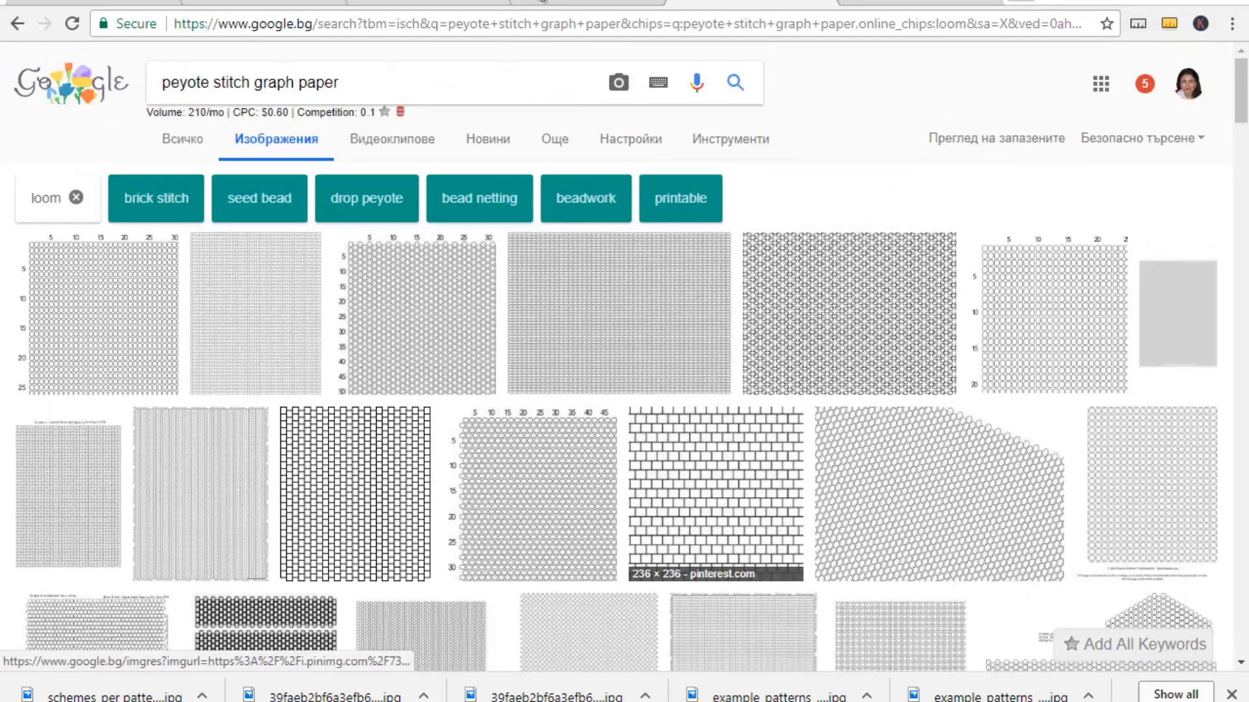
Return to the brick stitch graph paper image results and examine the available grids, diamond and earring templates
click(555, 3)
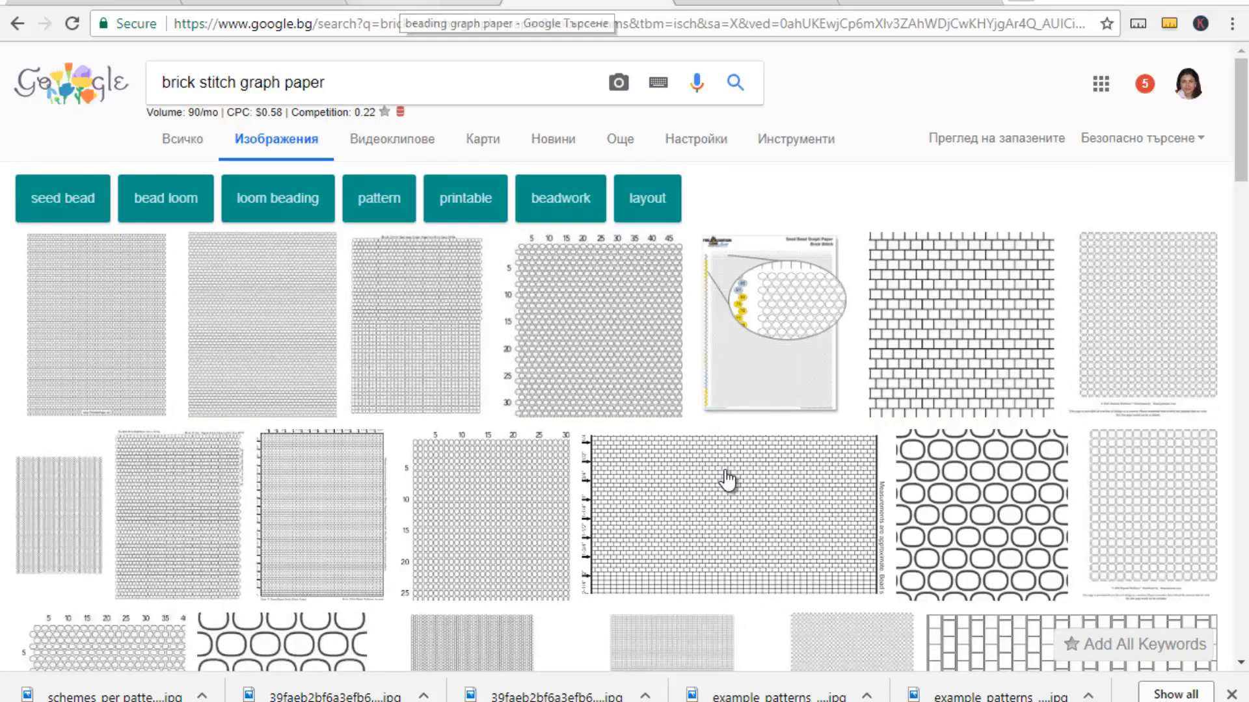
scroll(728, 480, down, 12)
scroll(727, 480, down, 6)
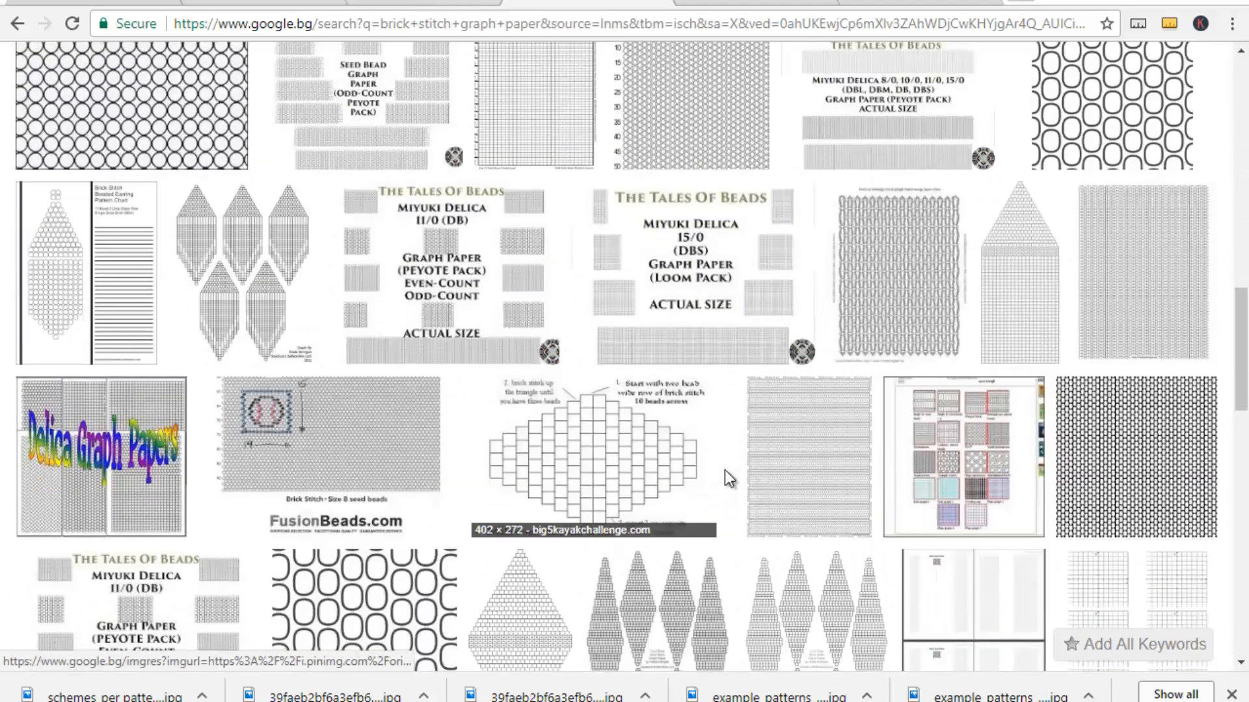
scroll(727, 480, down, 5)
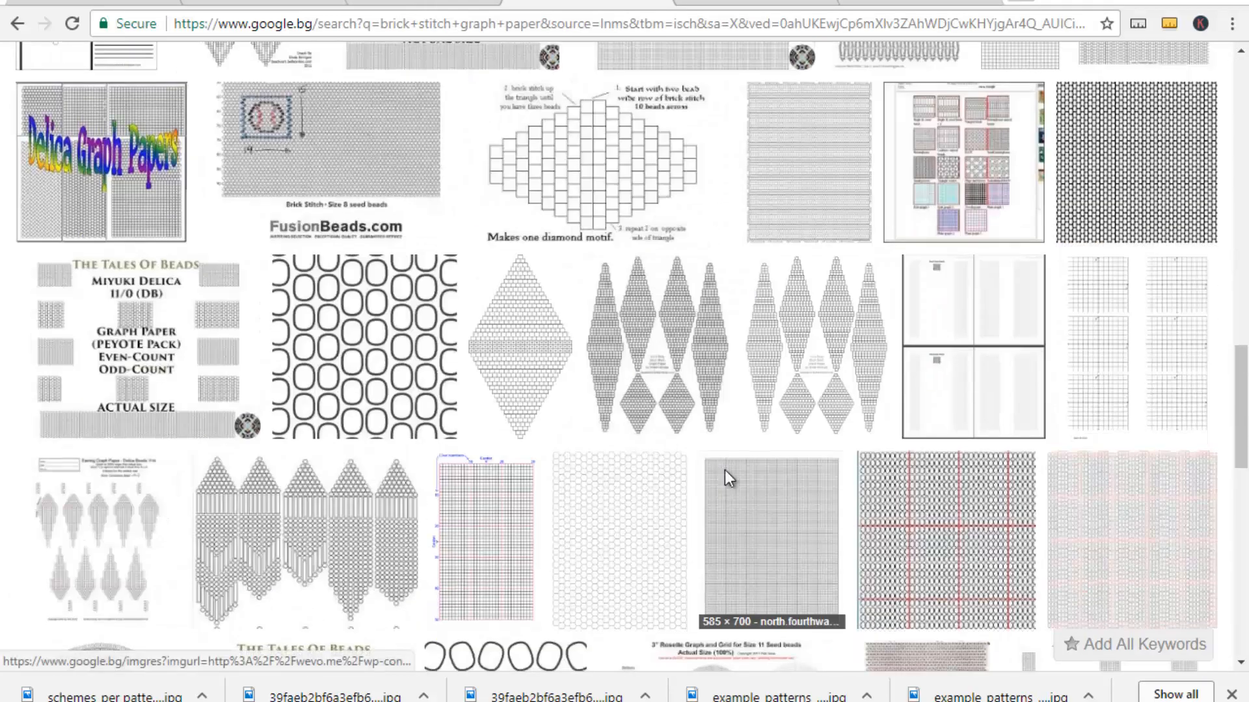
scroll(727, 480, down, 6)
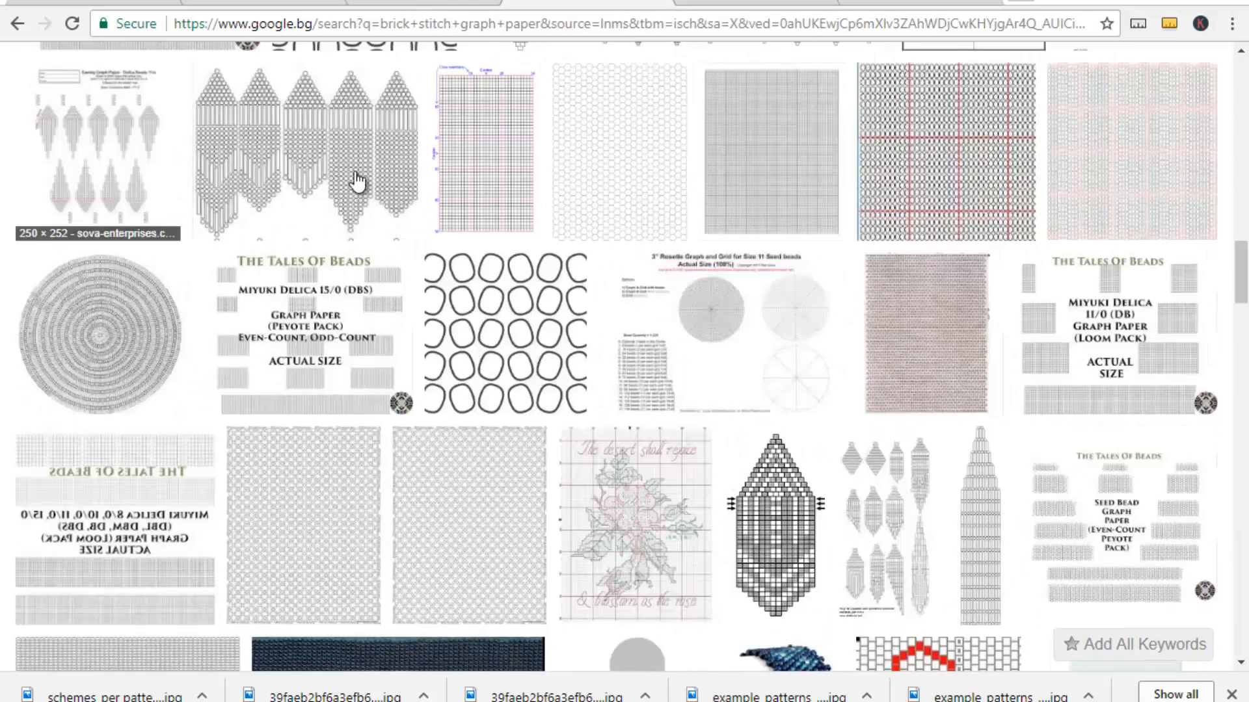
scroll(794, 306, down, 6)
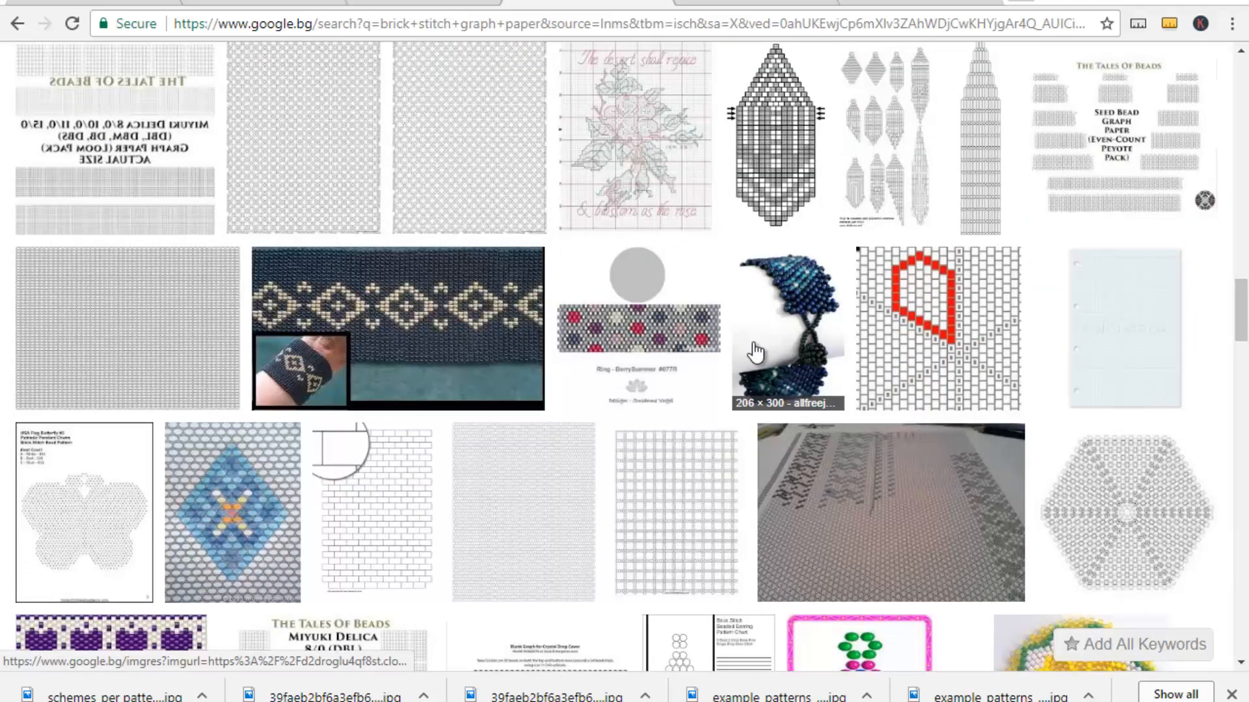
scroll(754, 352, up, 20)
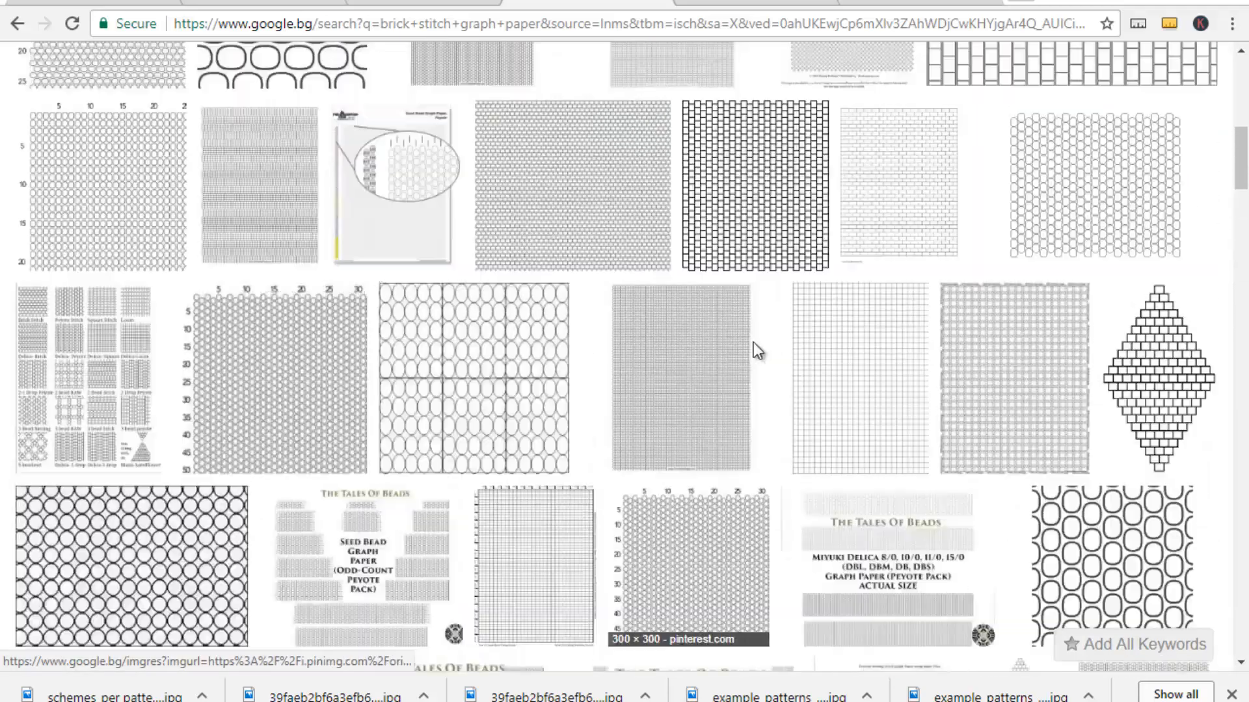
scroll(754, 342, up, 15)
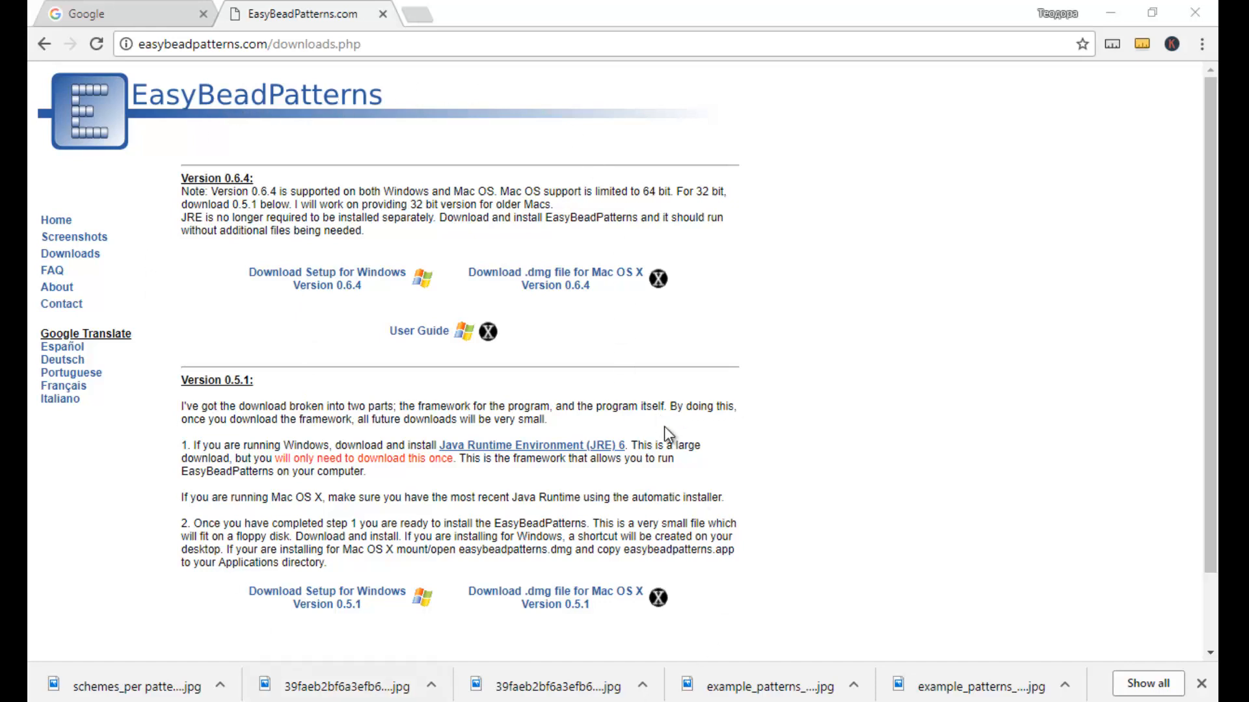
Review the version 0.6.4 and 0.5.1 download options on the EasyBeadPatterns downloads page
scroll(665, 426, down, 2)
scroll(338, 242, up, 2)
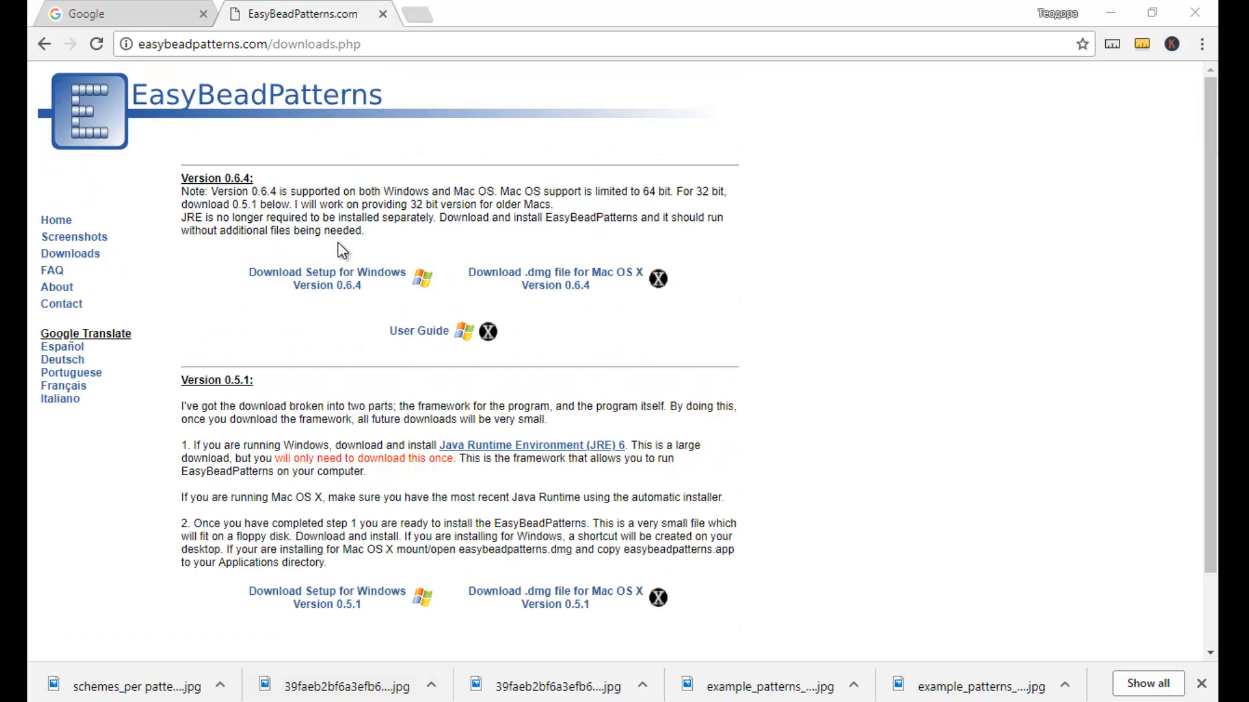